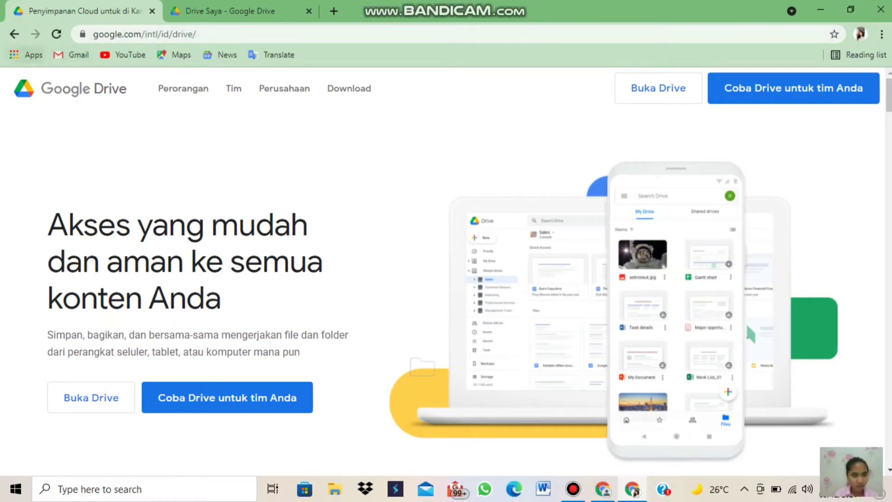
Open Google Drive from the browser's collection of installed apps.
click(27, 55)
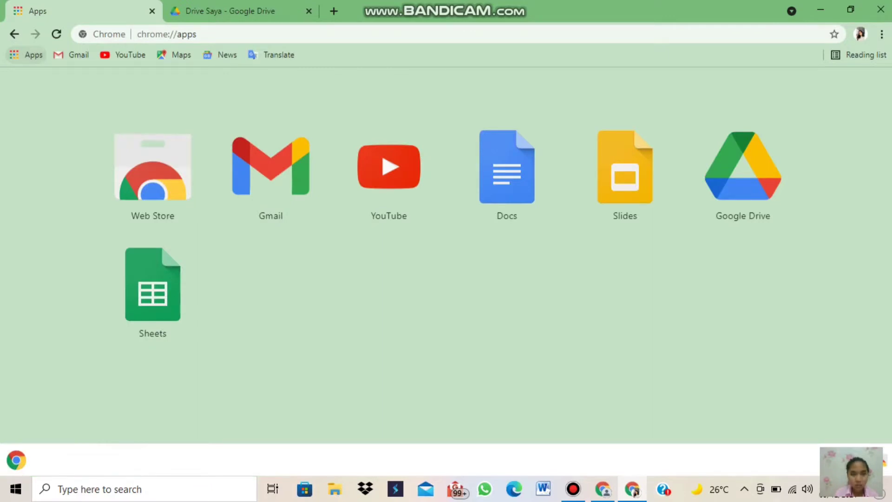
click(743, 166)
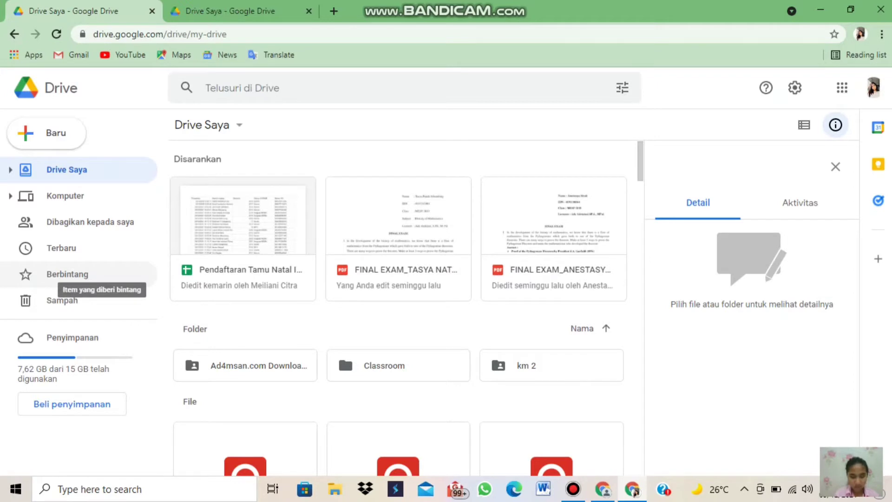
Examine the new folder, file upload and folder upload dialogs for Drive Saya, cancelling each without adding anything.
click(206, 125)
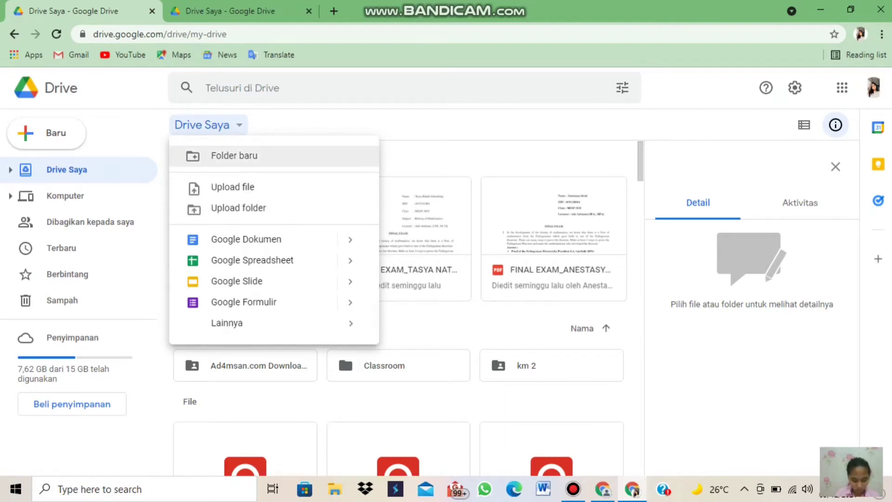
key(Return)
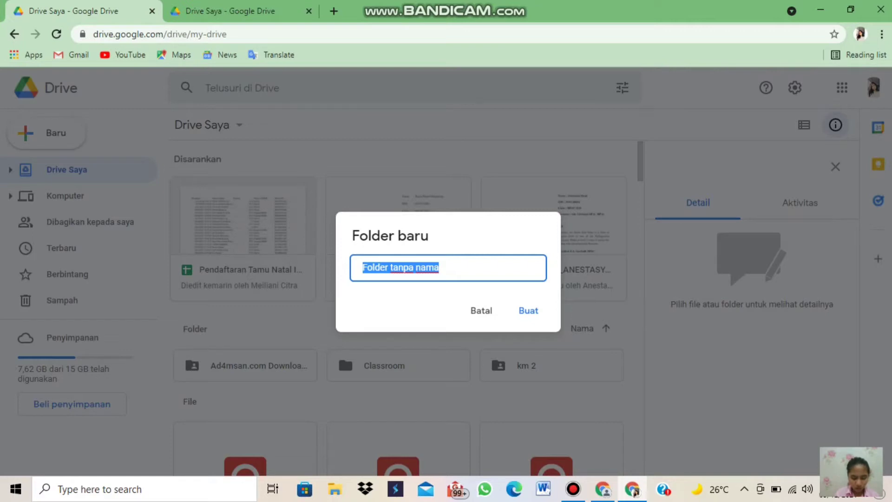
click(482, 311)
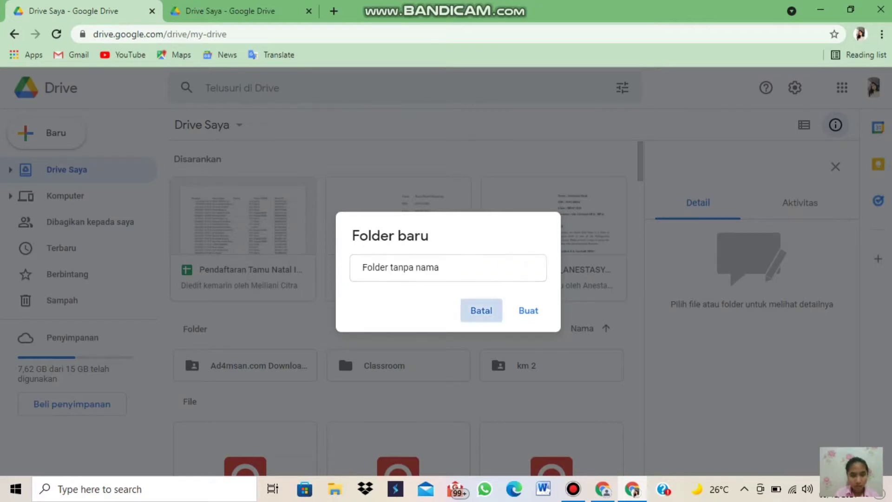
click(202, 125)
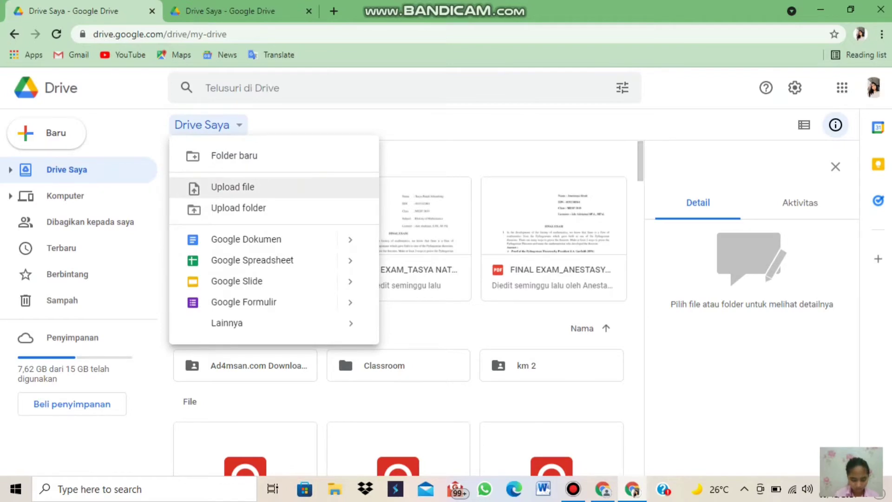
click(345, 350)
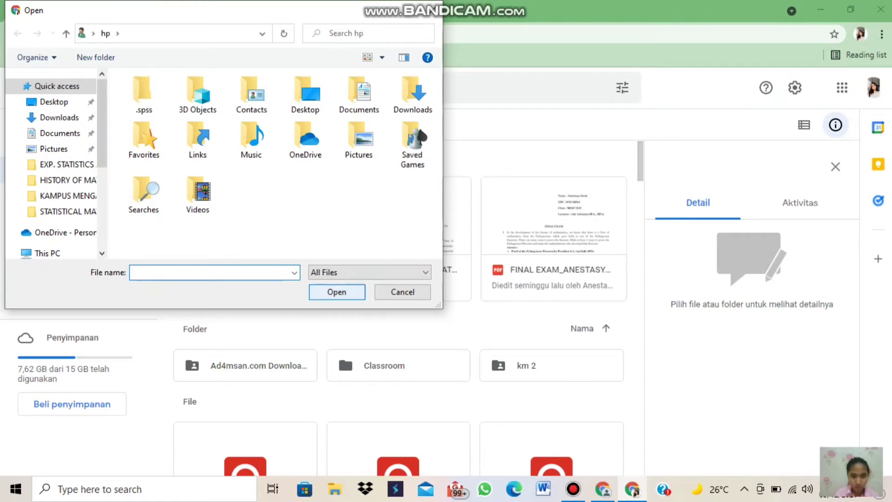
click(403, 292)
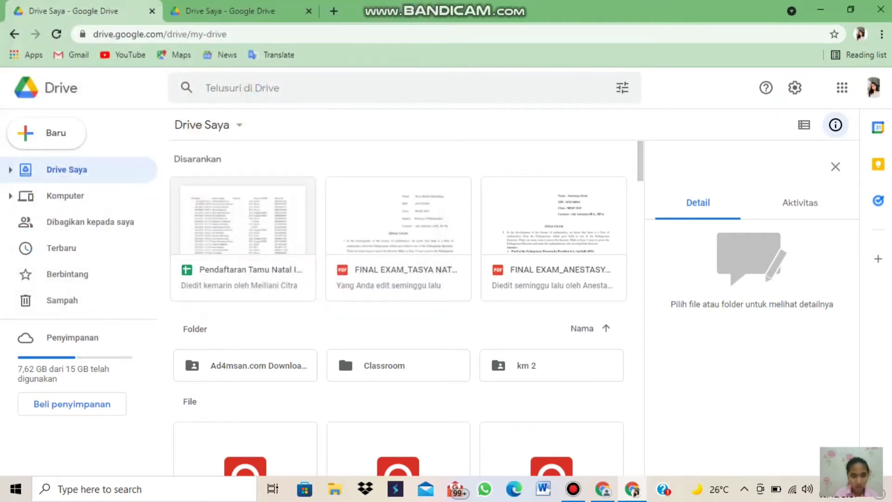
click(202, 124)
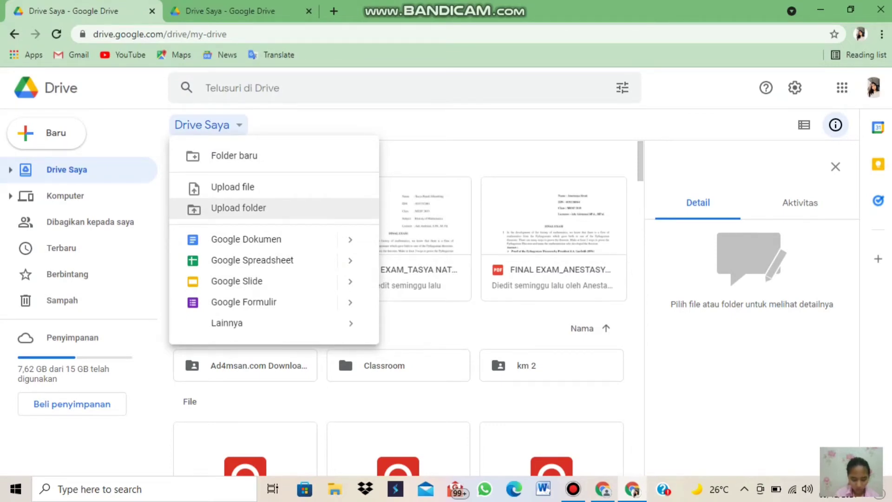
key(Escape)
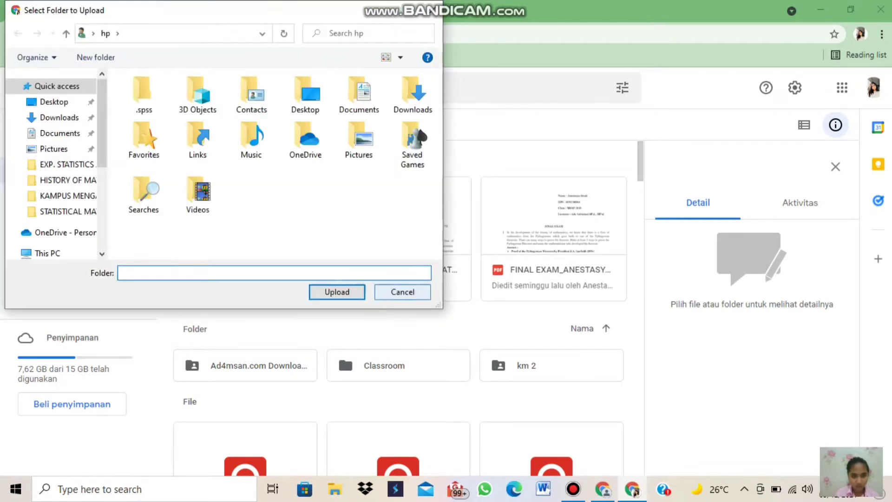
click(403, 291)
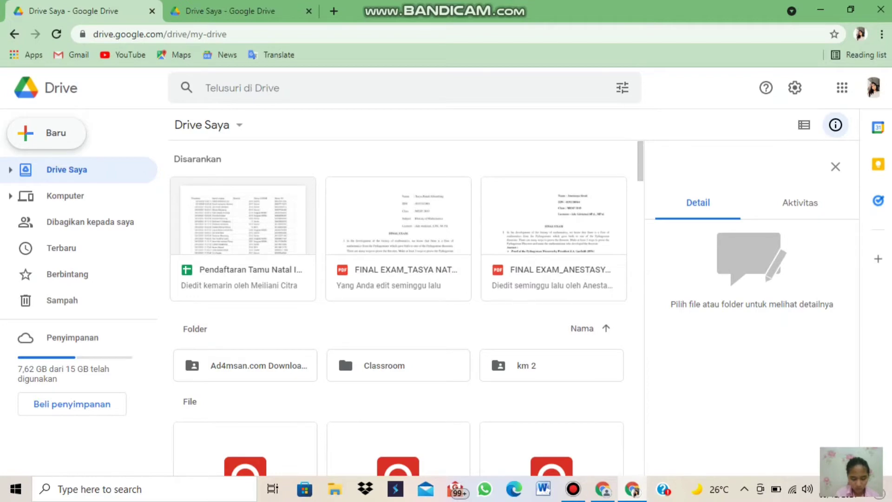
Browse the Google Workspace Marketplace apps that can be connected to Drive, and close the marketplace.
click(46, 133)
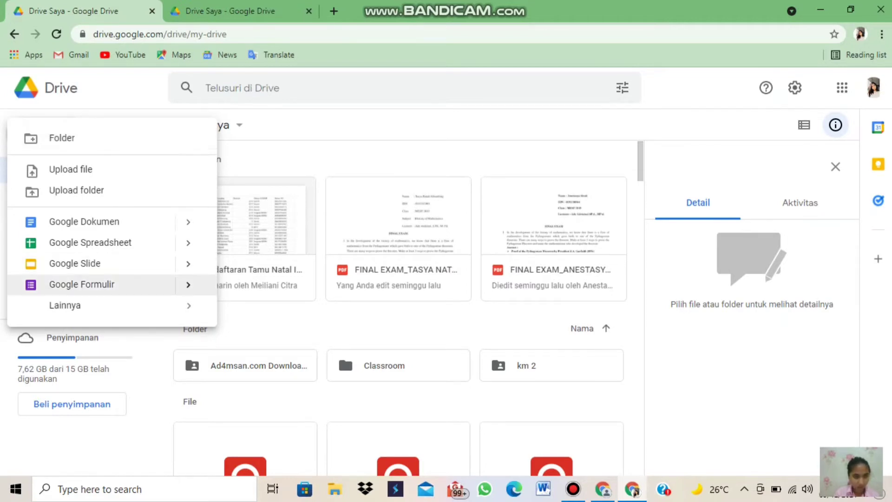
mouse_move(139, 306)
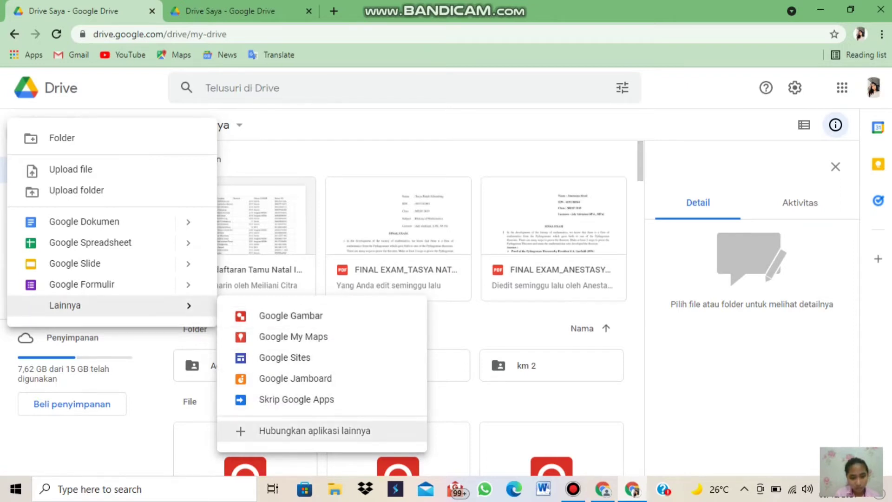
click(315, 431)
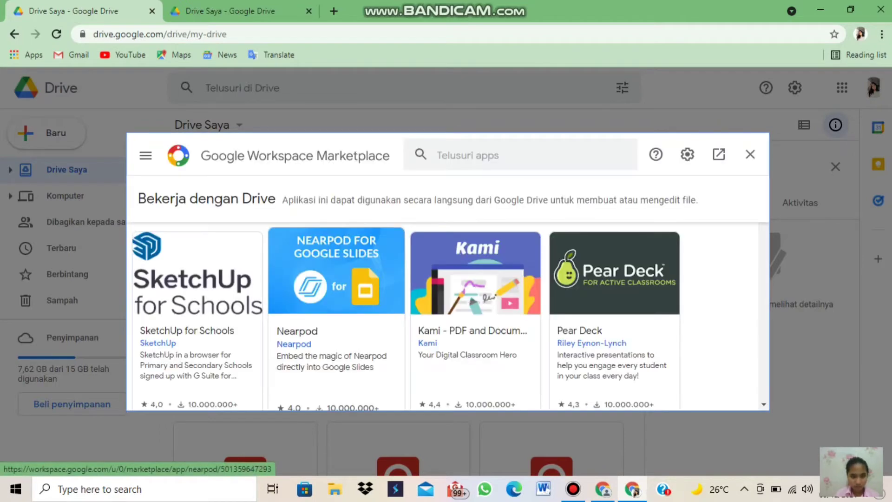
scroll(336, 302, down, 6)
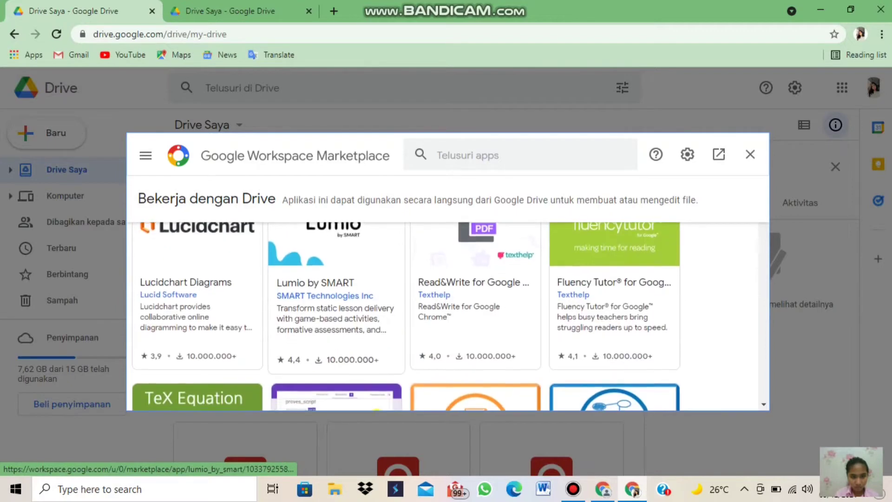
scroll(336, 302, down, 5)
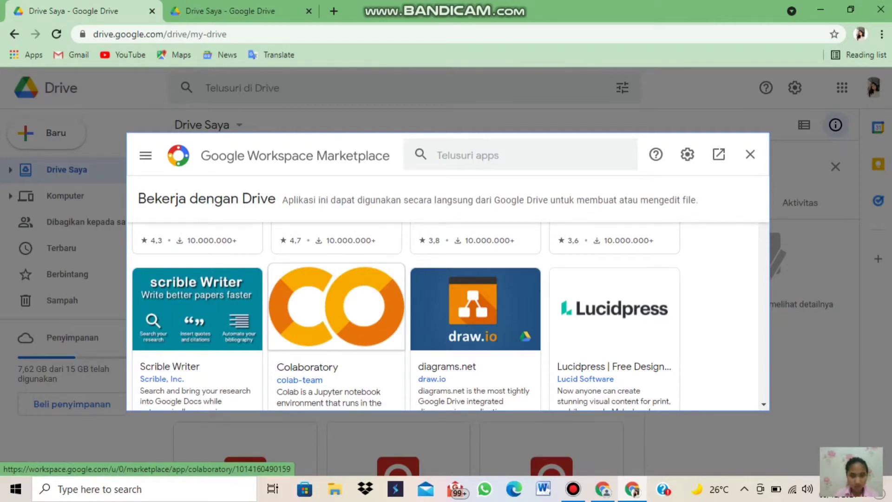
scroll(447, 316, up, 3)
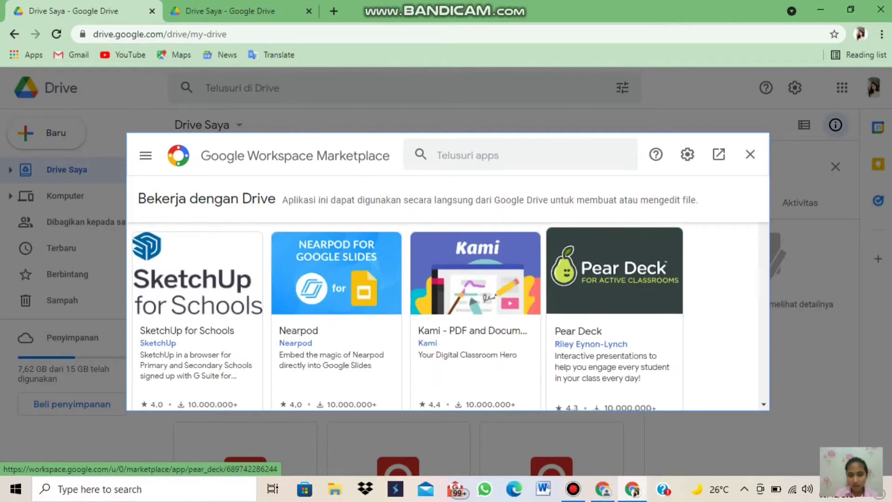
click(750, 155)
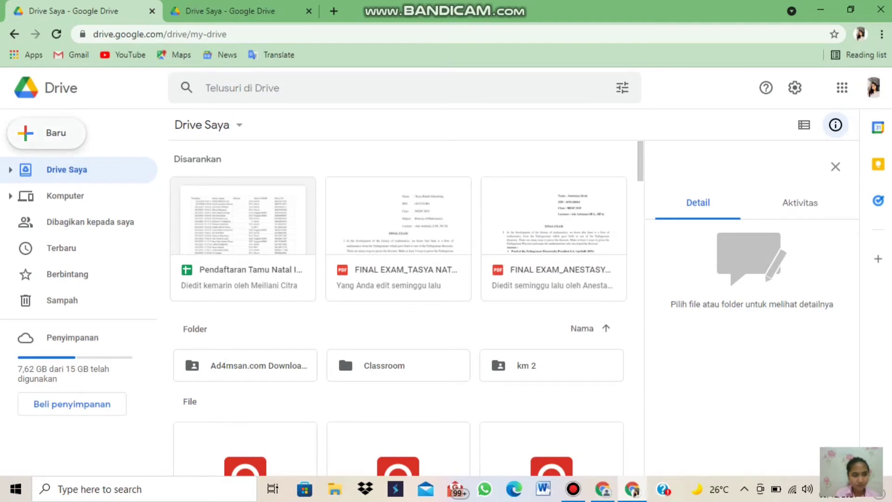
Create a new Google Slides presentation and enter "Aljabar" as the first slide's title.
click(46, 133)
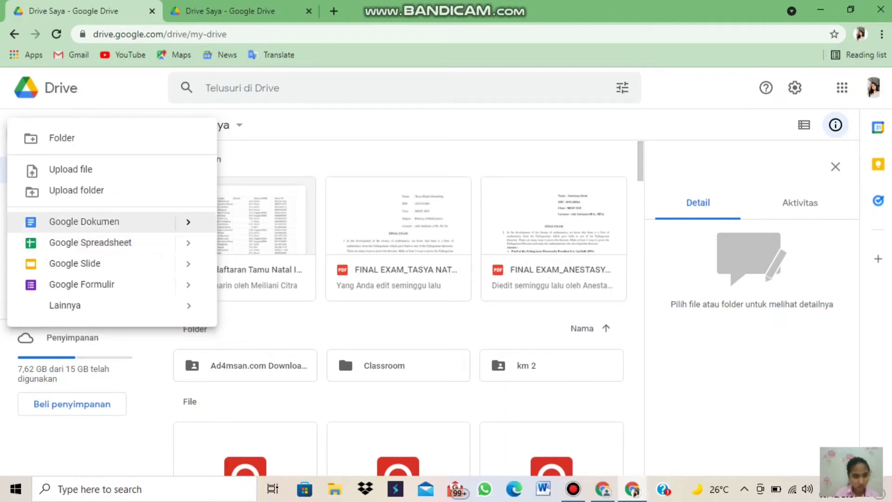
click(75, 264)
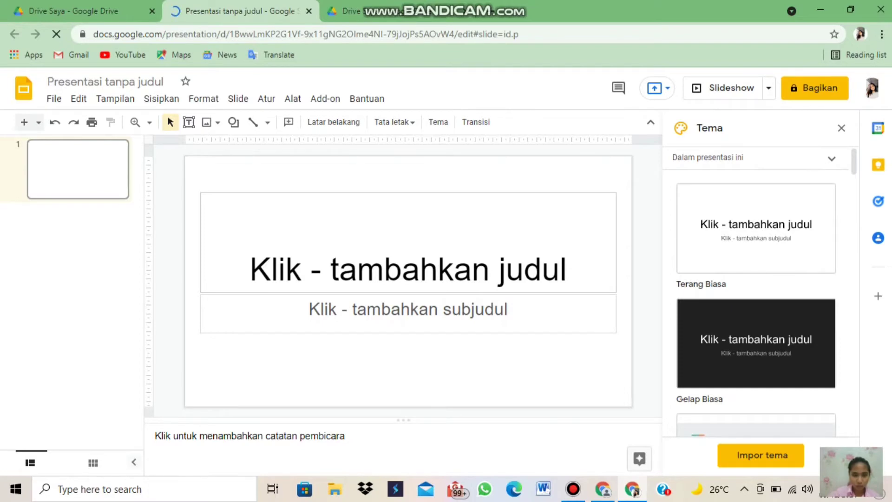
click(408, 269)
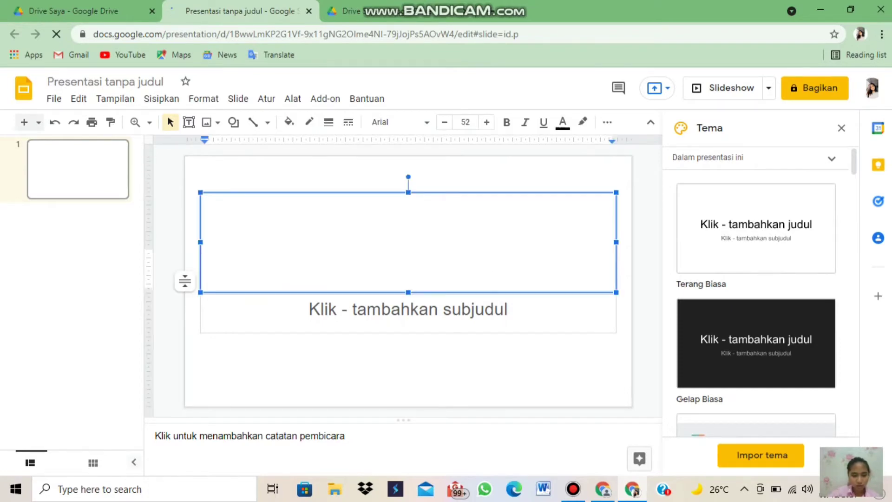
text(A)
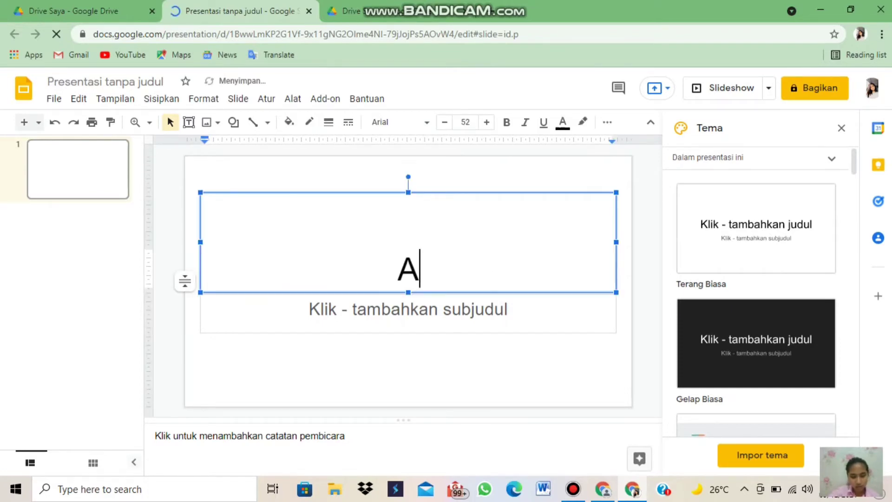
text(ljab)
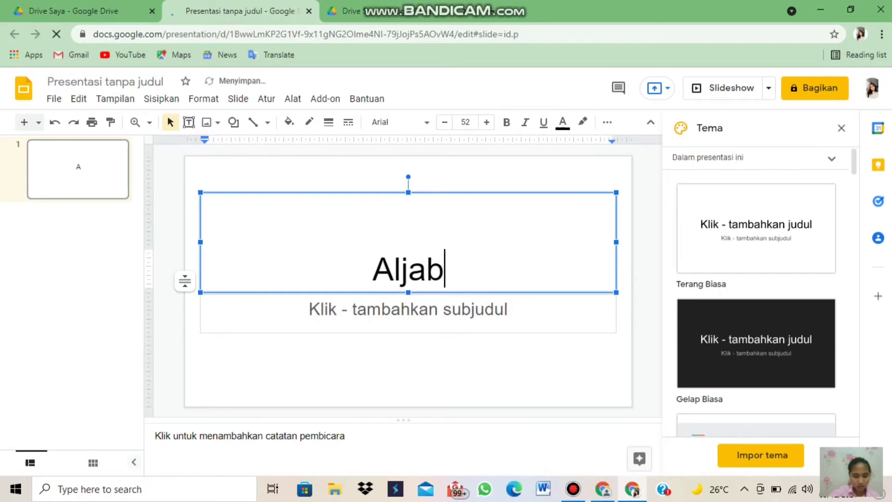
text(ar)
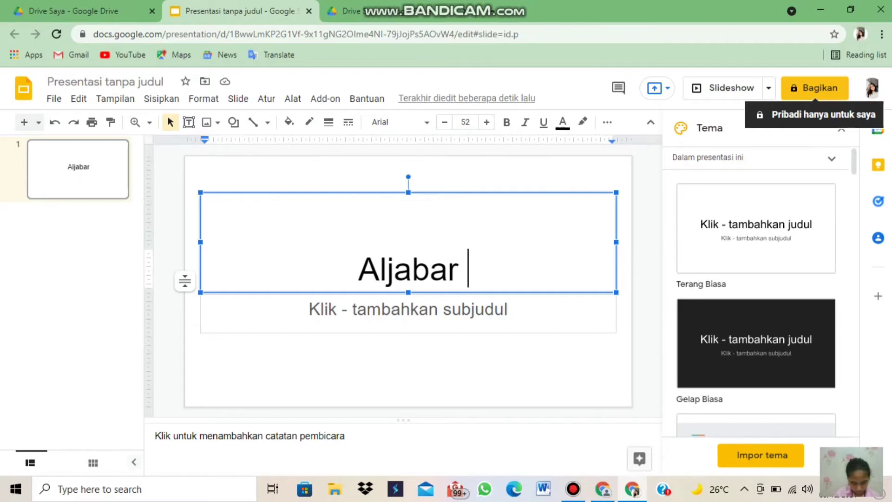
Name the presentation Aljabar and share it with anyone who has the link, with view-only access (Pengakses lihat-saja).
click(815, 88)
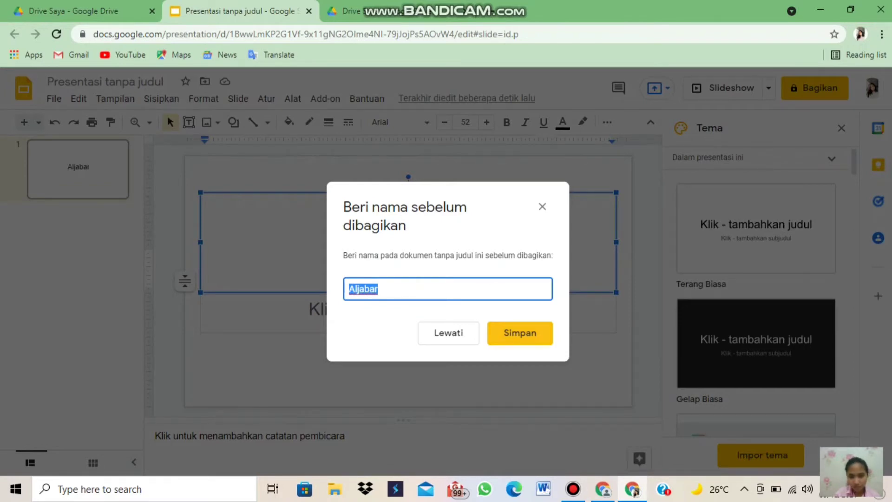
key(Return)
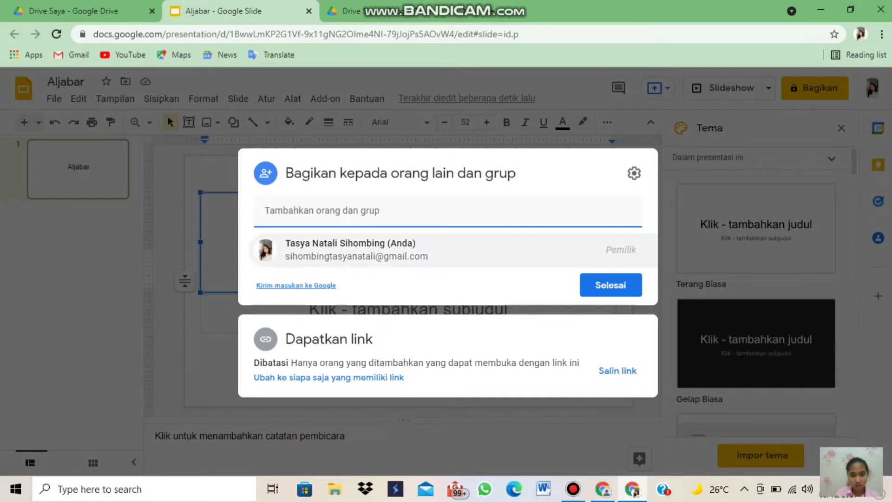
click(329, 377)
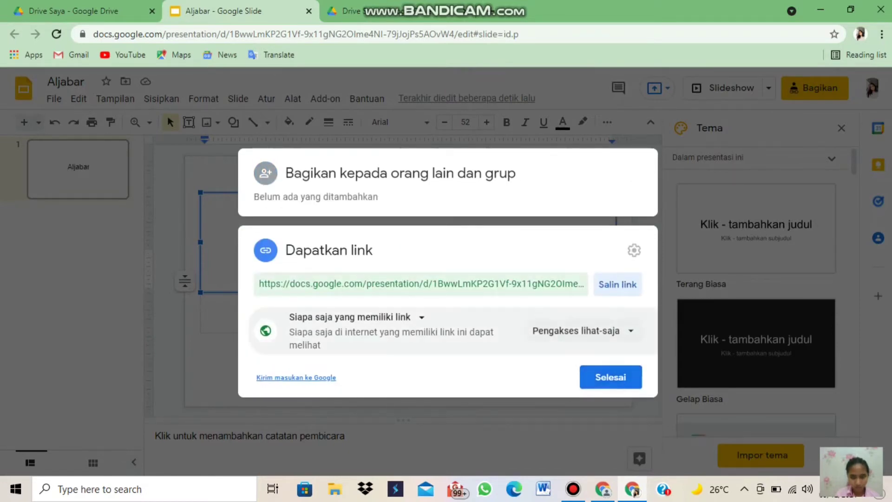
click(581, 330)
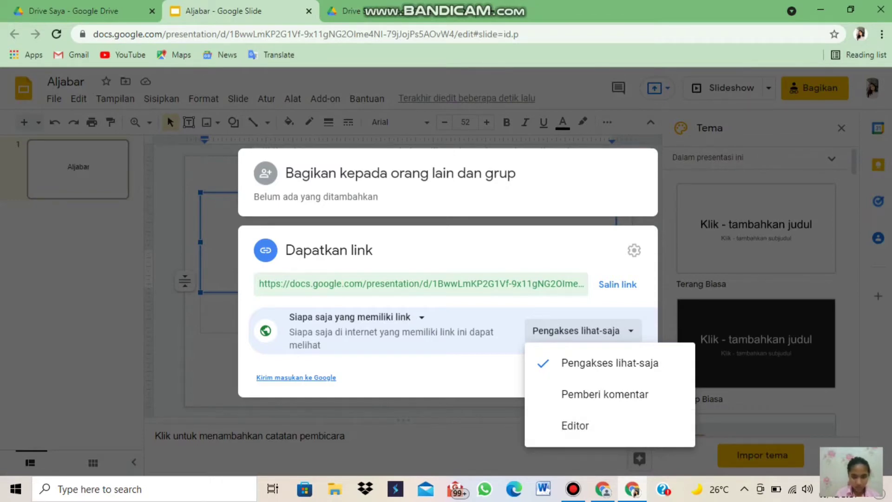
key(Escape)
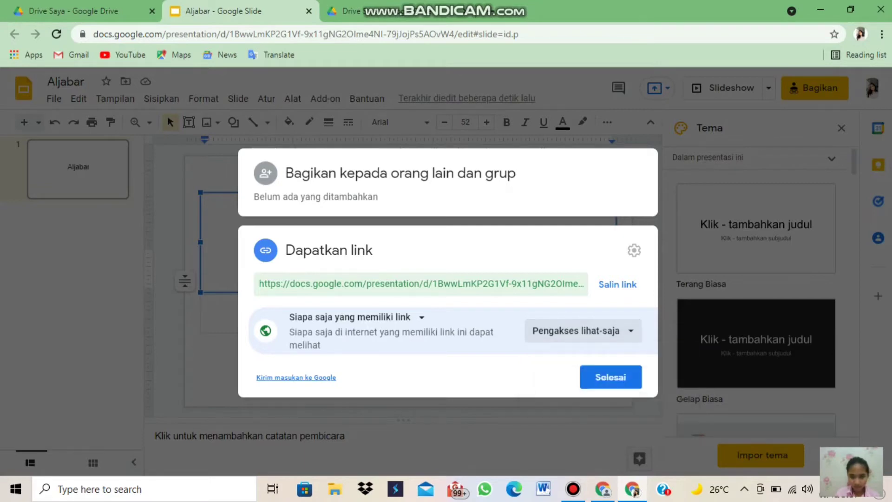
click(611, 377)
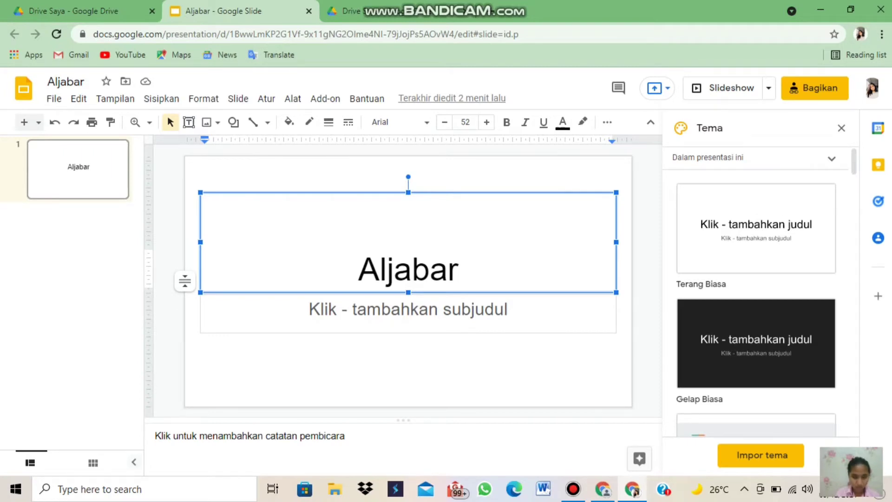
key(Escape)
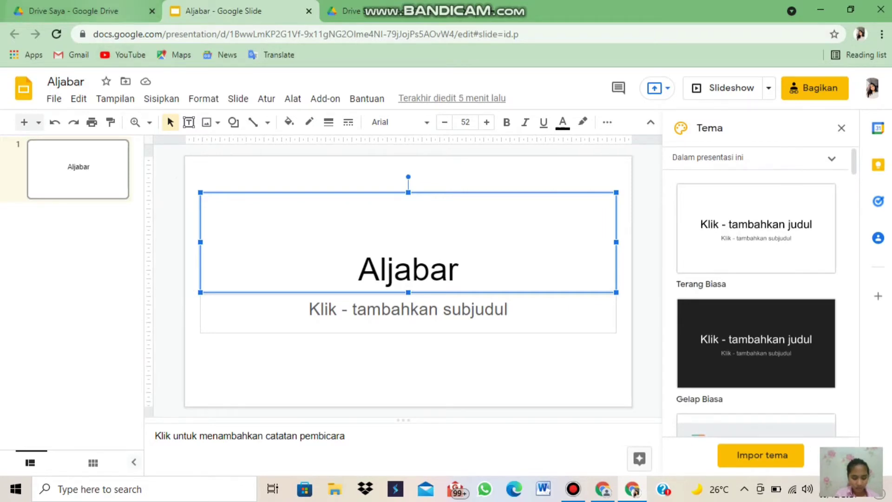
Return to Drive Saya and create a new blank Google Form, declining the introductory tour.
click(74, 11)
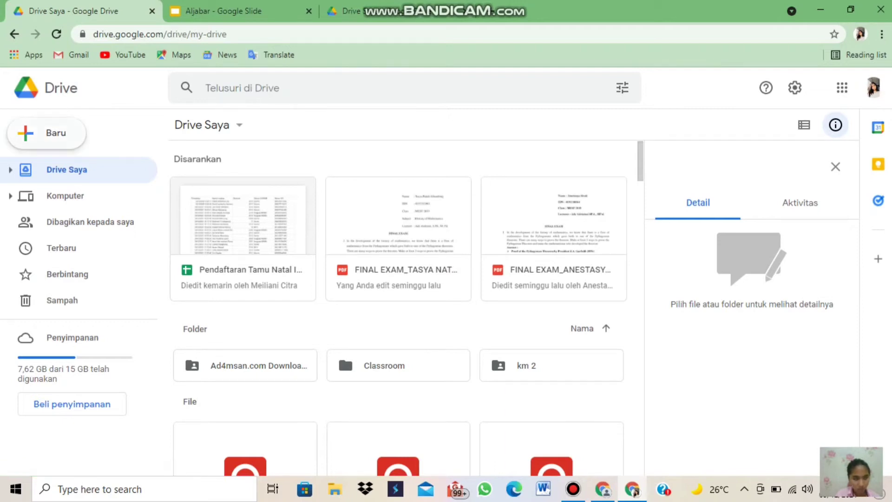
click(46, 133)
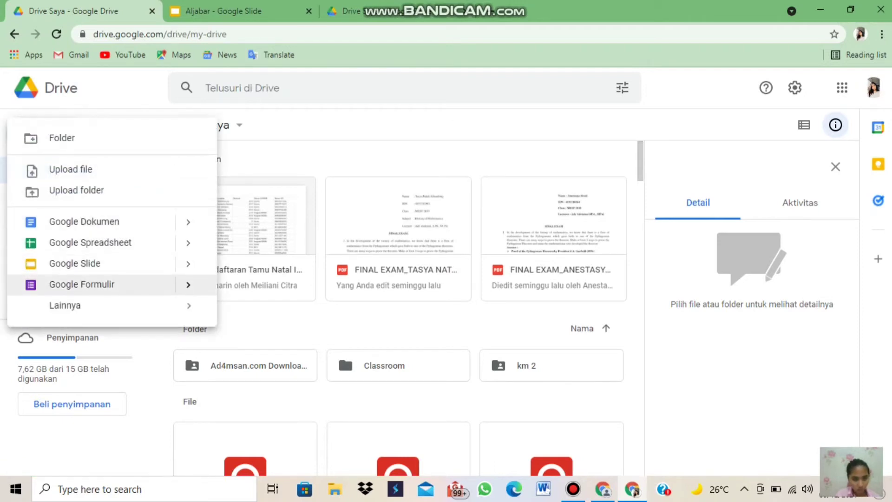
click(82, 284)
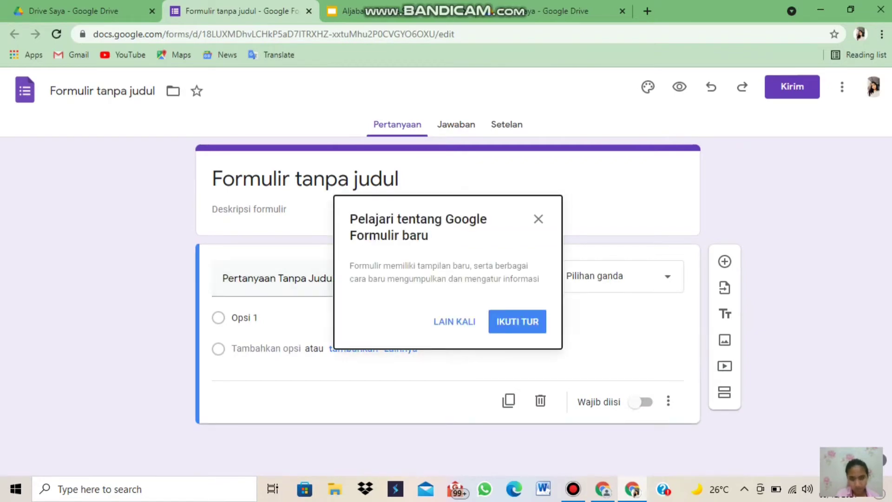
click(455, 322)
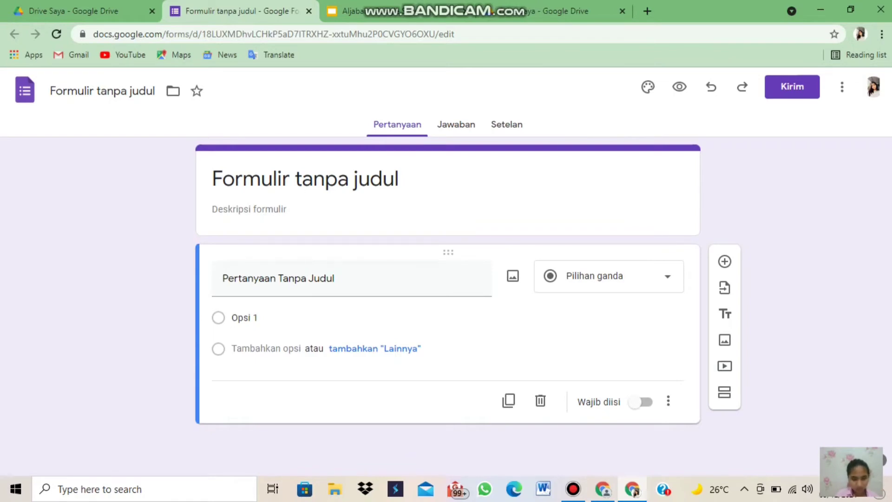
click(249, 210)
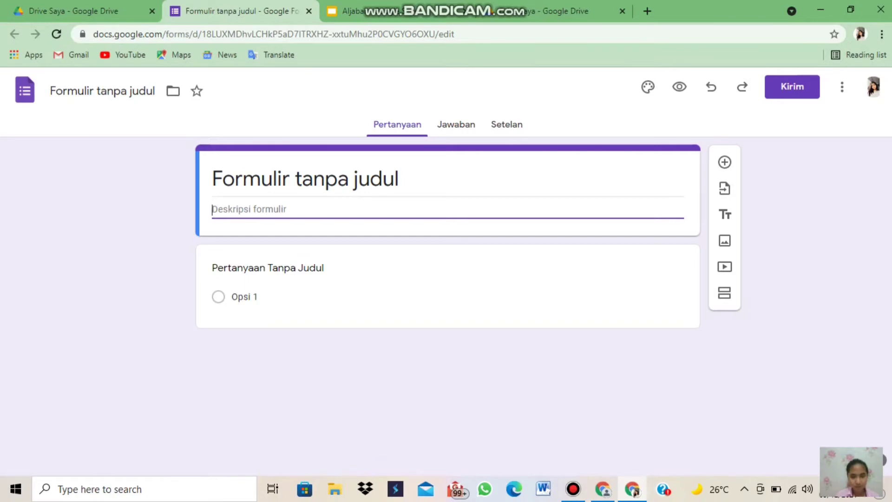
click(244, 297)
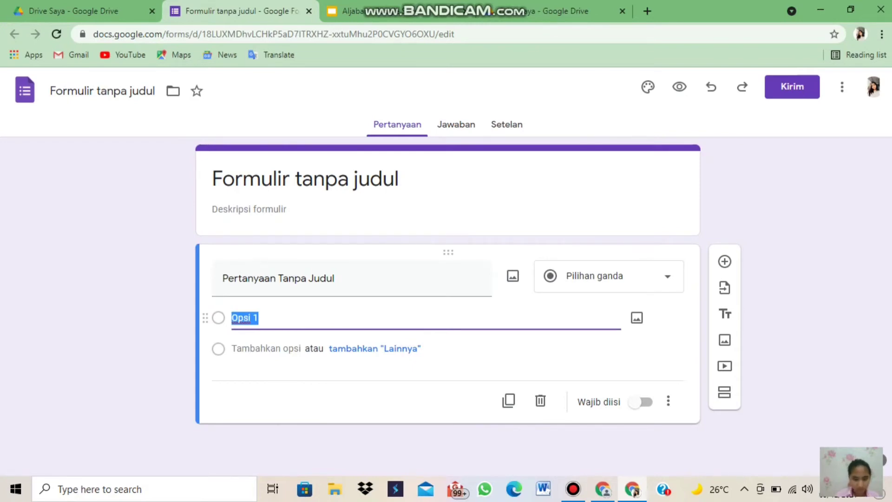
text(N)
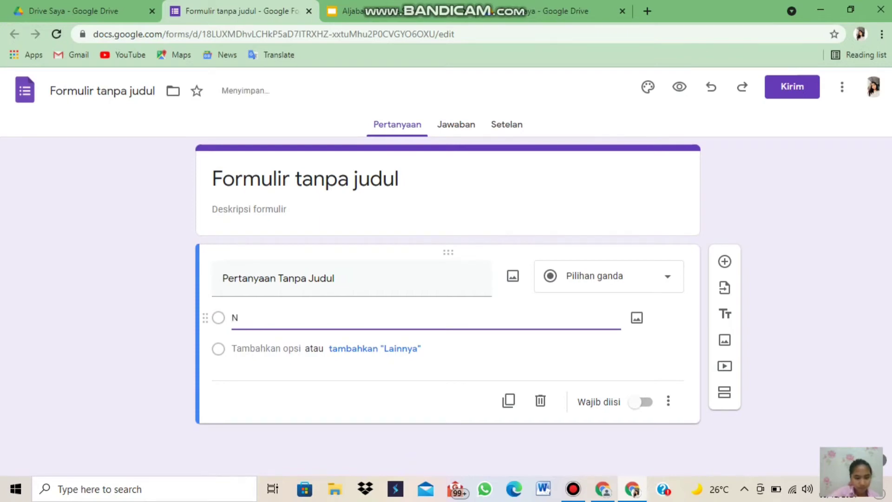
text(AM)
key(BackSpace)
key(BackSpace)
key(BackSpace)
Title the first question "Nama Lengkap", keep it as a short answer (Jawaban singkat) and make it required.
click(278, 278)
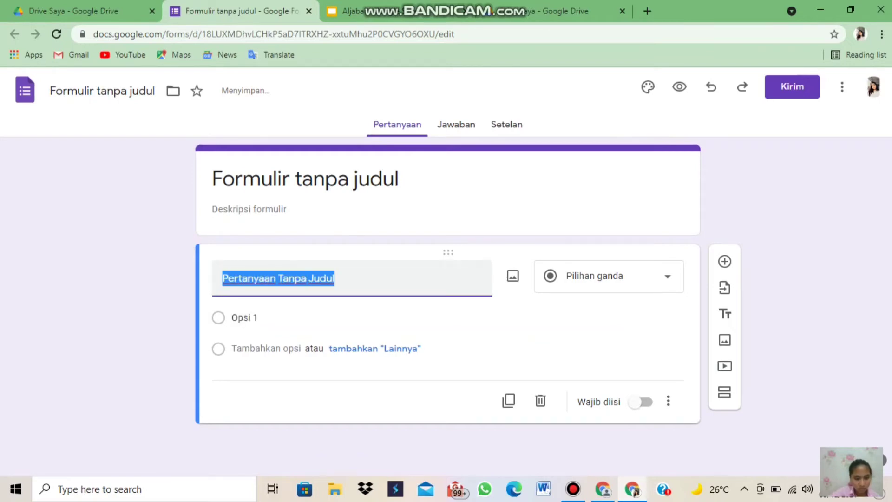
text(Nam)
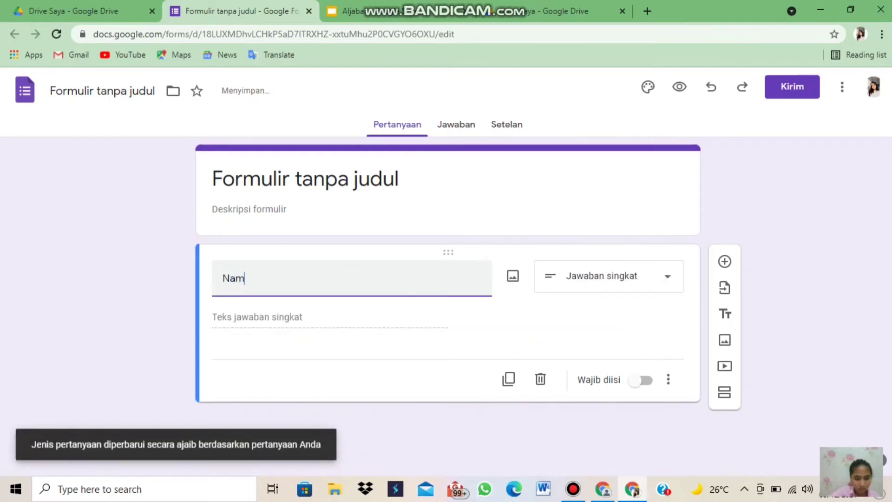
text(a Lengkap)
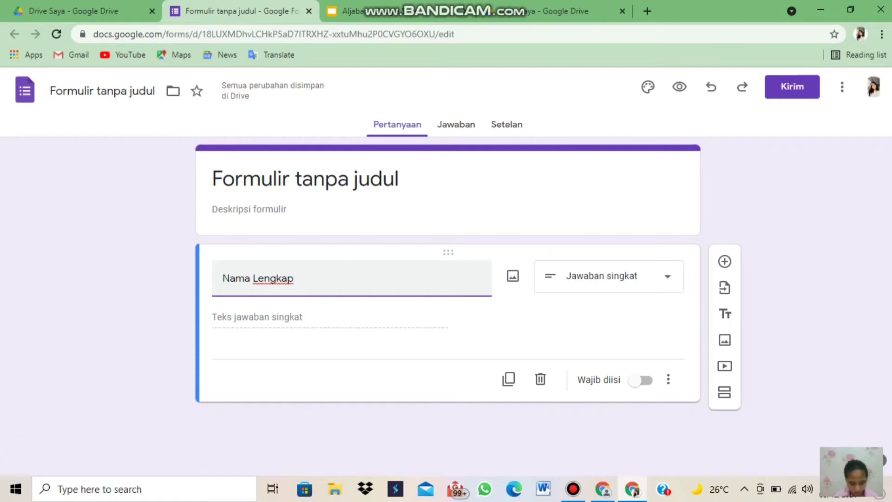
key(Tab)
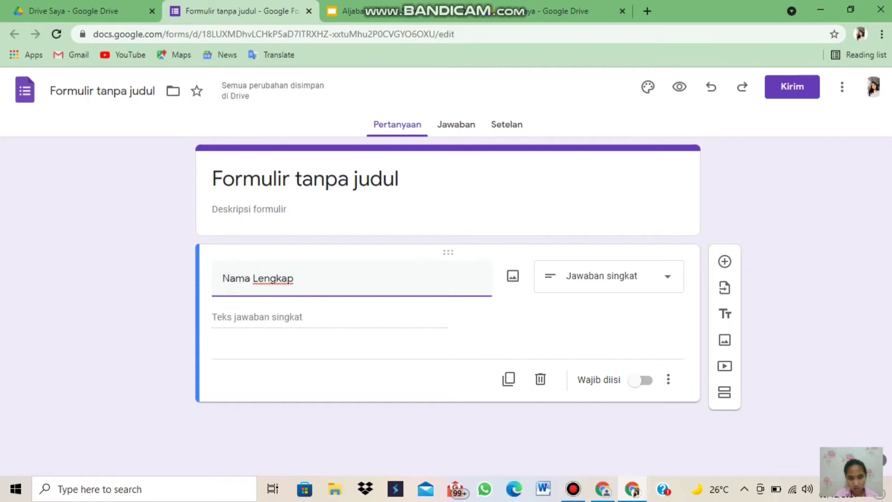
click(590, 276)
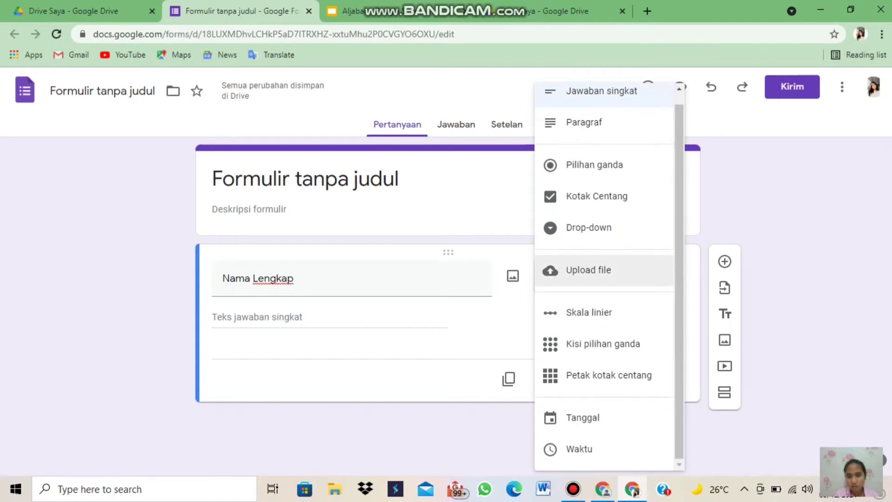
click(602, 103)
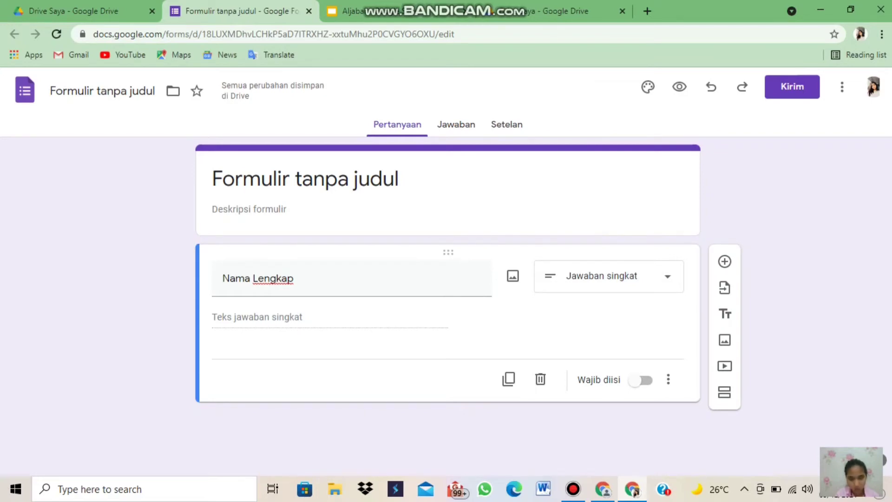
click(641, 380)
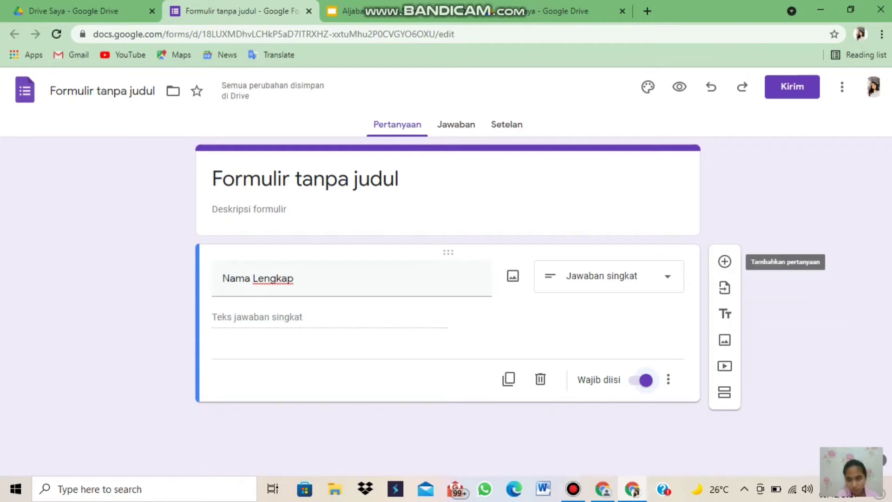
Add a second question titled "Nomor Absen" and make it required (Wajib diisi).
click(725, 261)
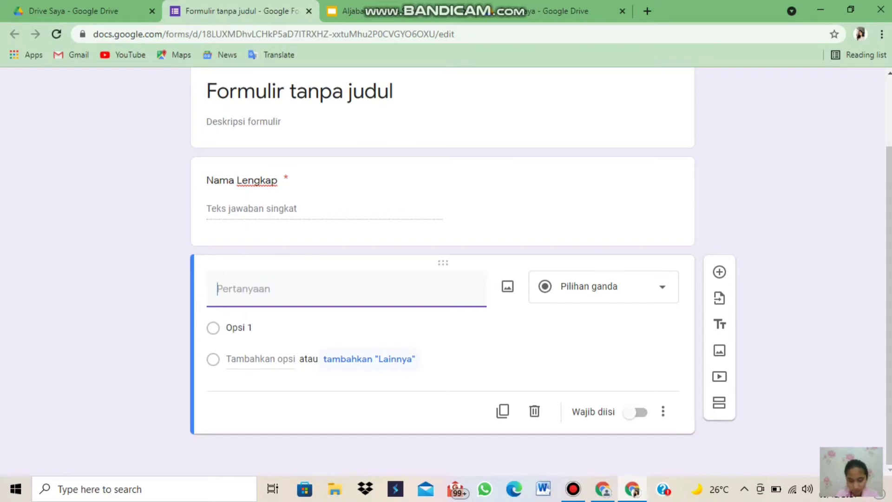
text(N)
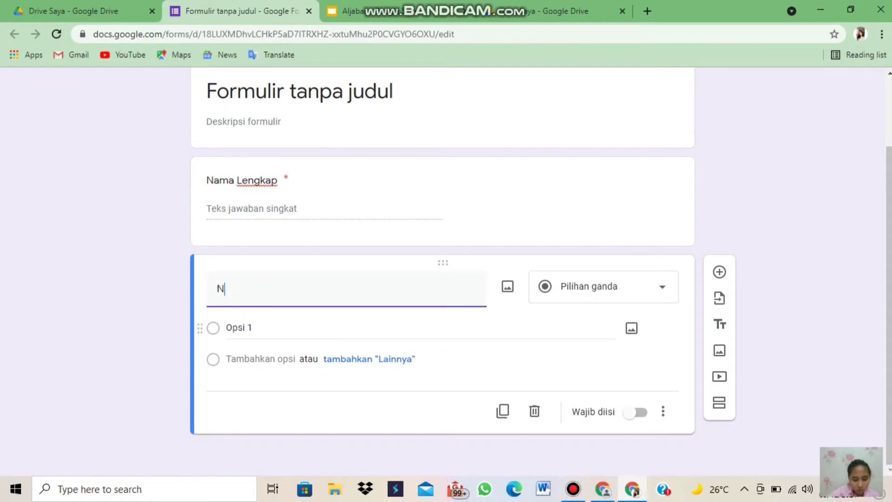
text(omo)
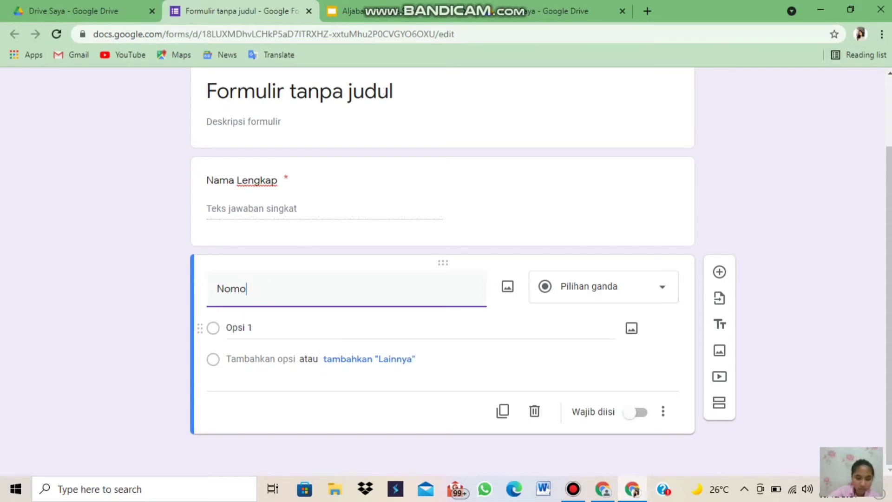
text(r Abs)
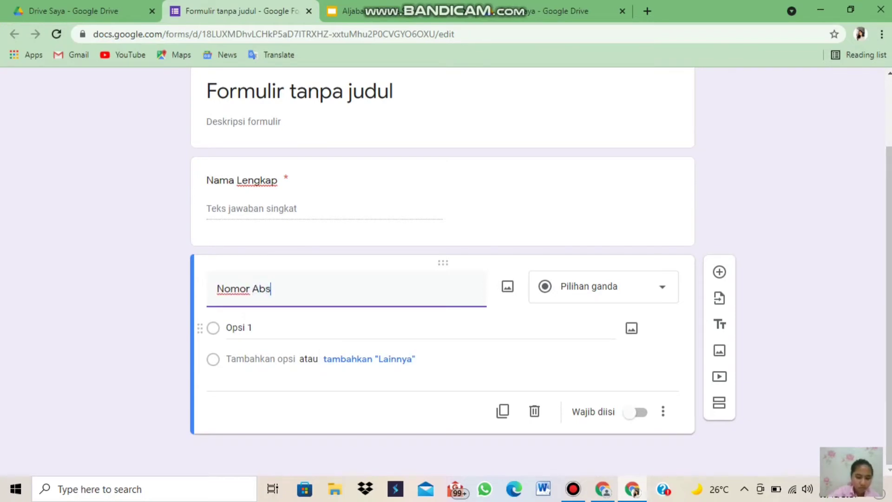
text(en)
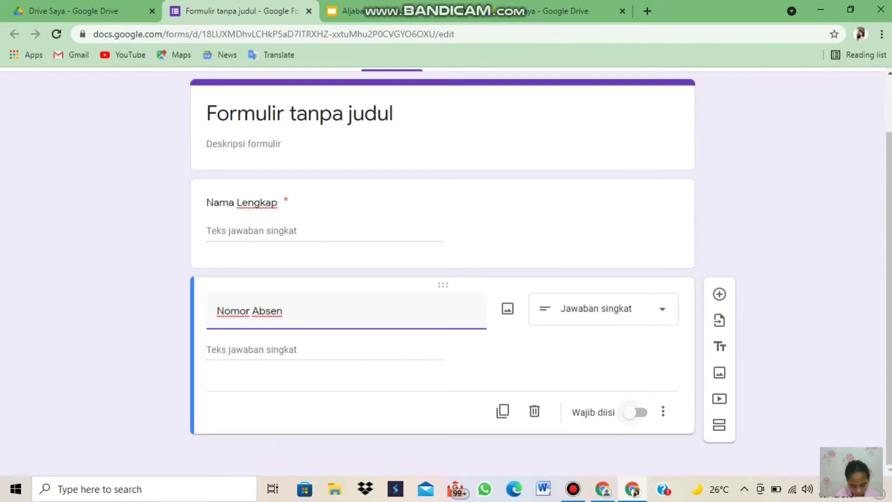
click(633, 412)
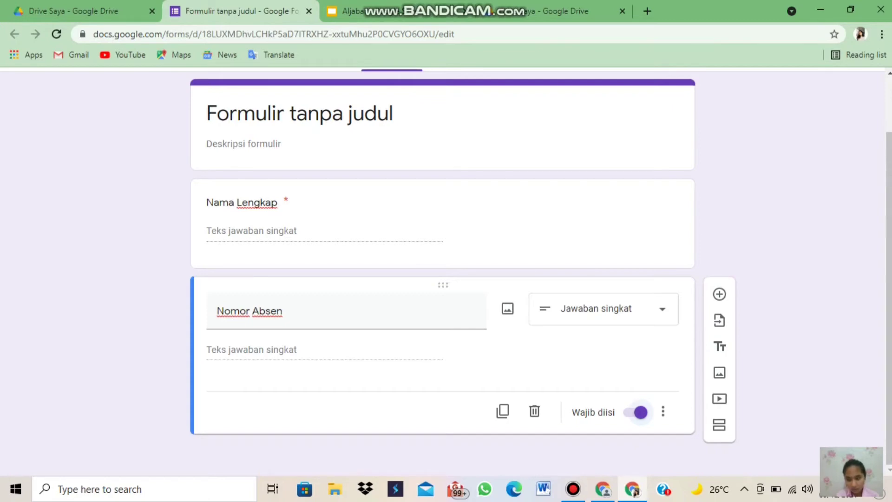
Add a second section after the Nomor Absen question and insert a blank multiple-choice question in it.
click(719, 424)
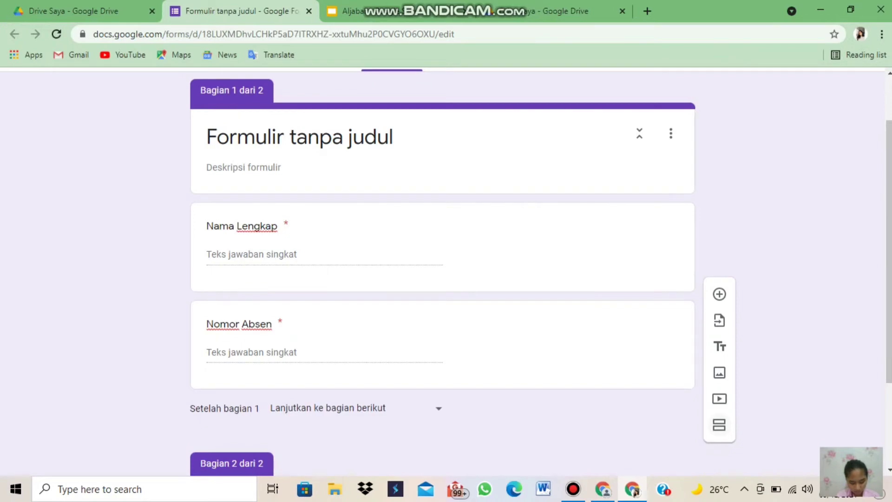
scroll(442, 270, down, 2)
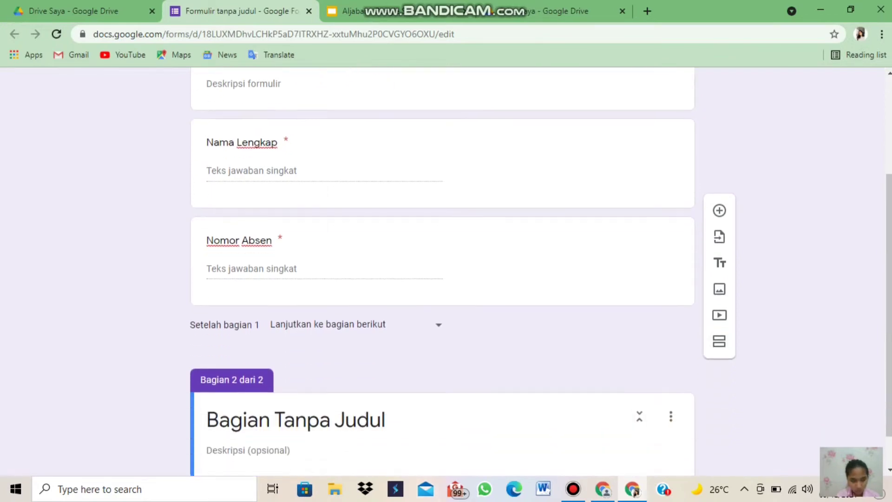
scroll(443, 270, down, 1)
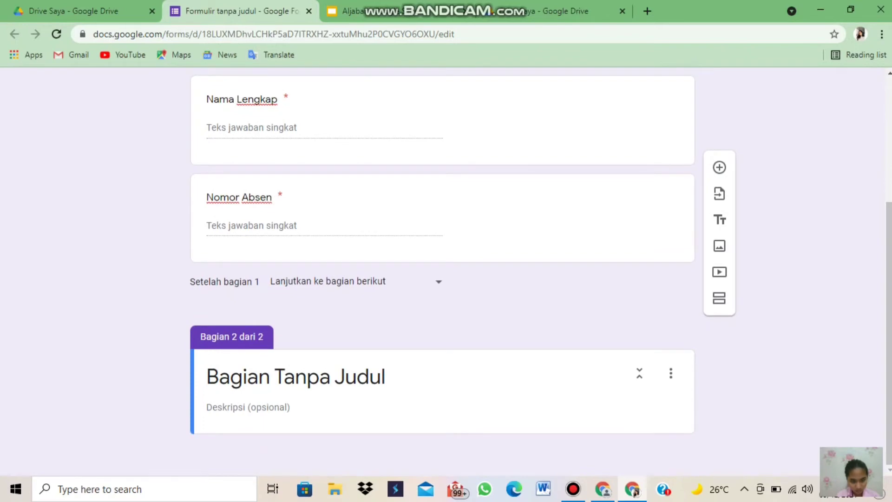
click(248, 407)
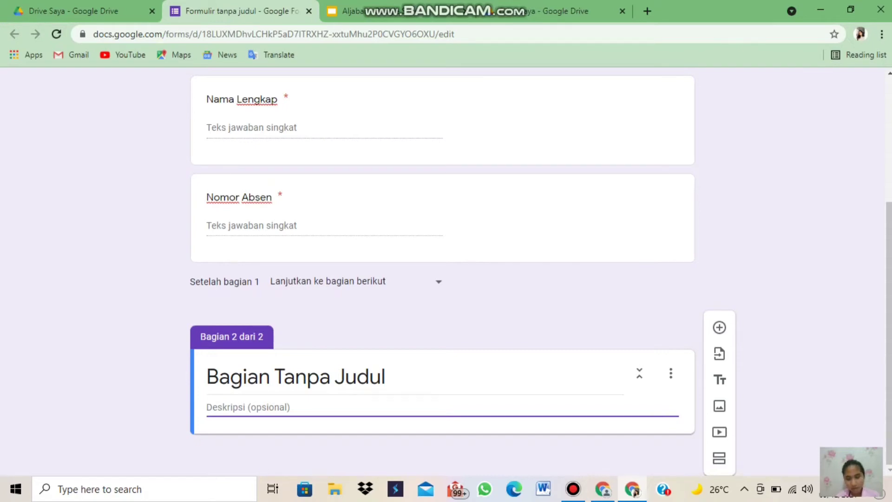
click(719, 328)
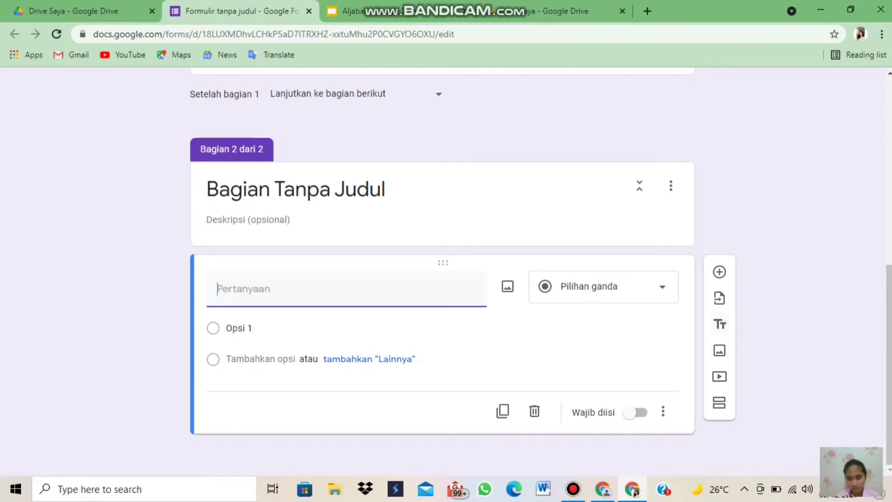
Insert another blank question directly below the second section's heading and show its additional display options.
click(663, 411)
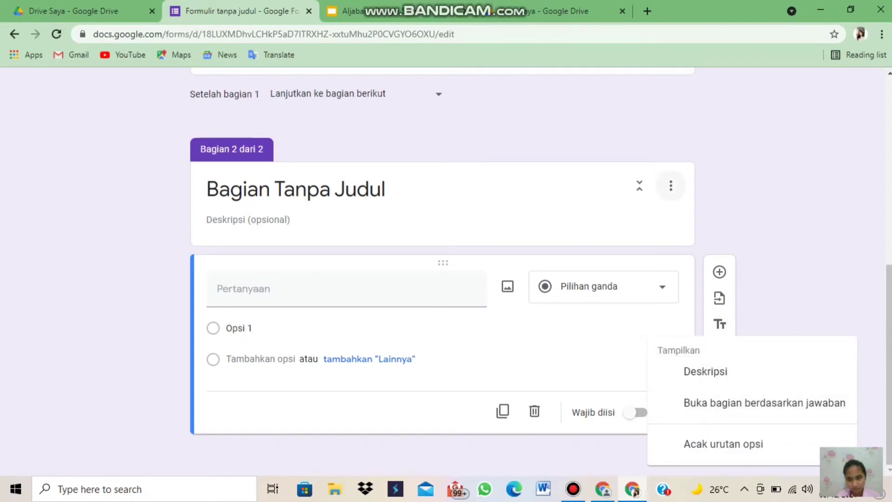
click(671, 186)
double_click(671, 186)
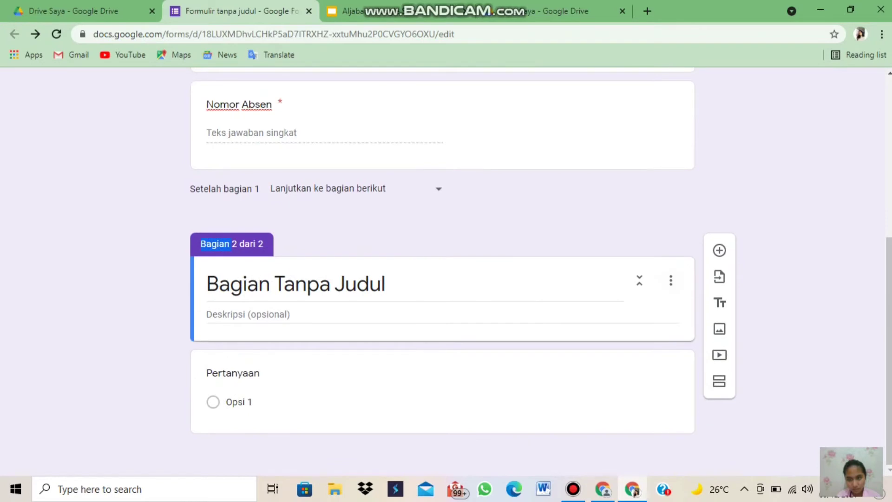
click(719, 250)
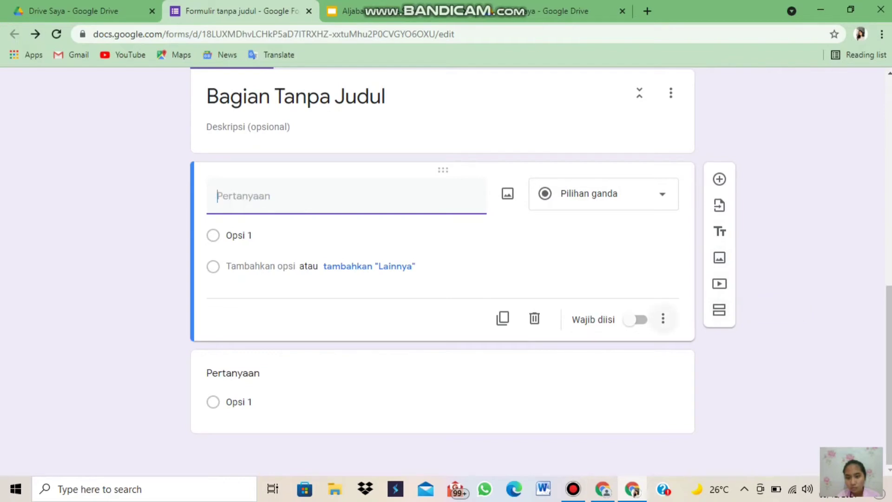
click(663, 318)
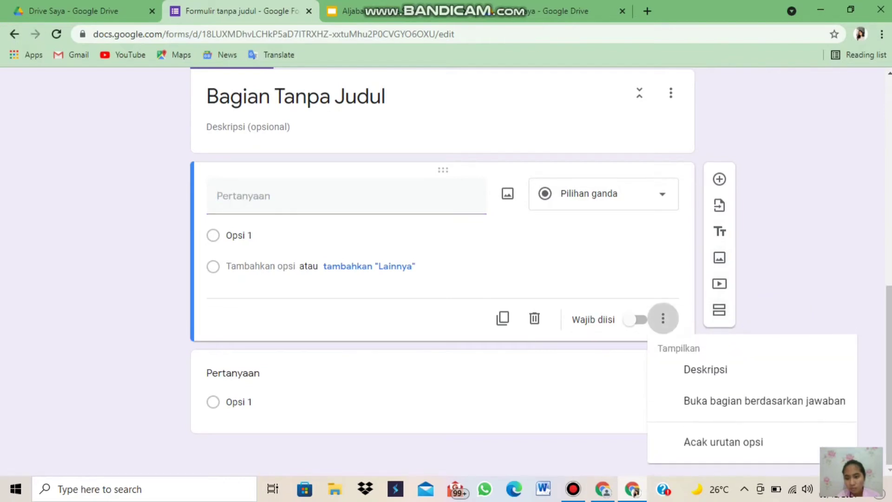
Return to Drive Saya and create another blank Google Form, dismissing the tip about reusing questions.
click(82, 11)
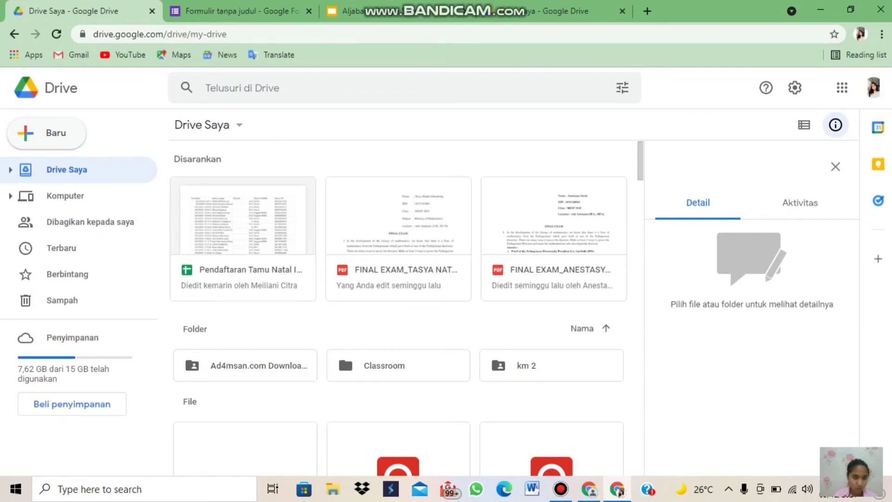
click(47, 133)
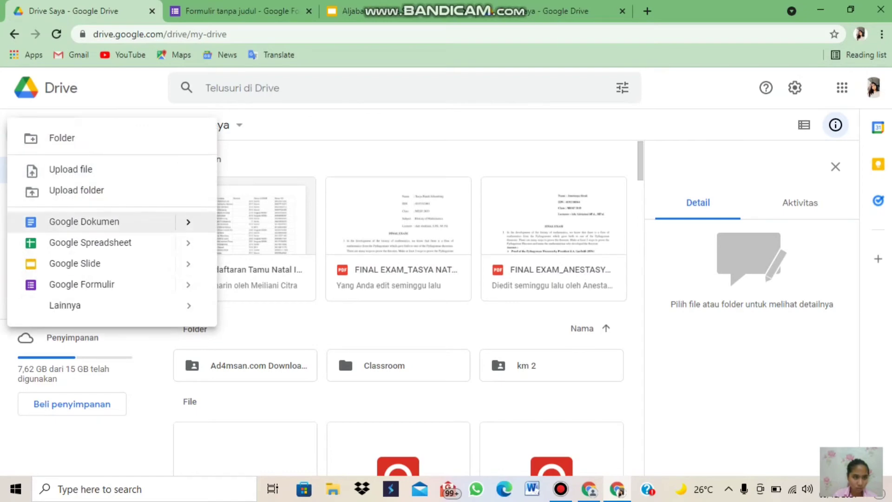
click(81, 284)
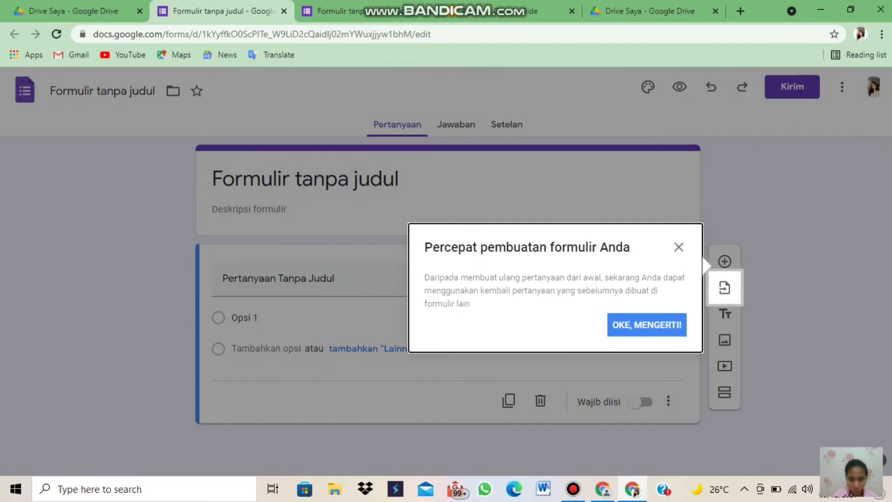
click(647, 325)
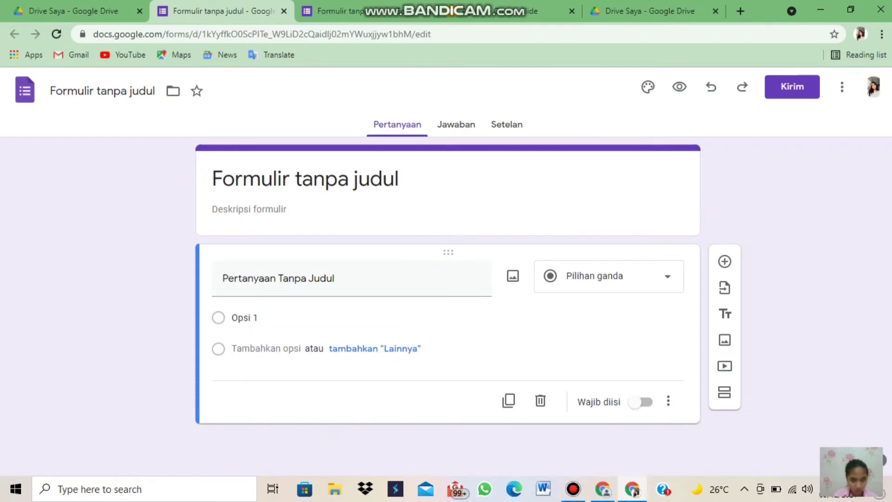
Enter "Absensi kelas X IPA-6" as the new form's description.
click(249, 209)
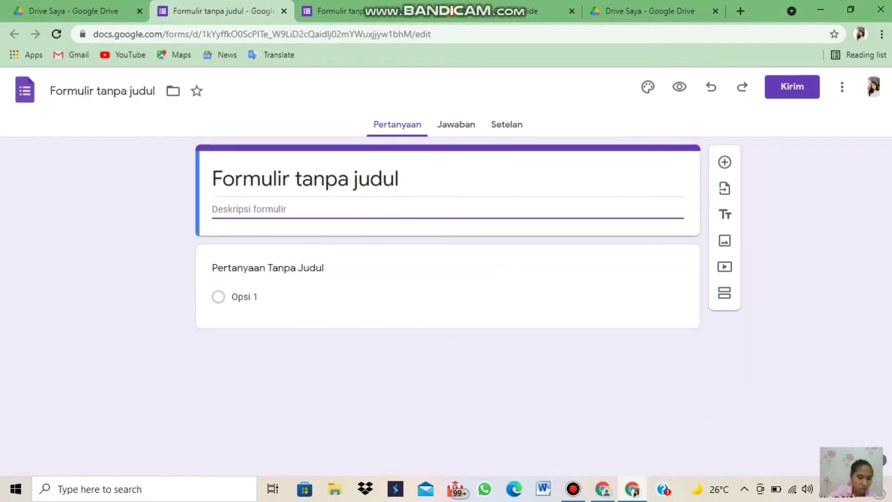
text(Absensi)
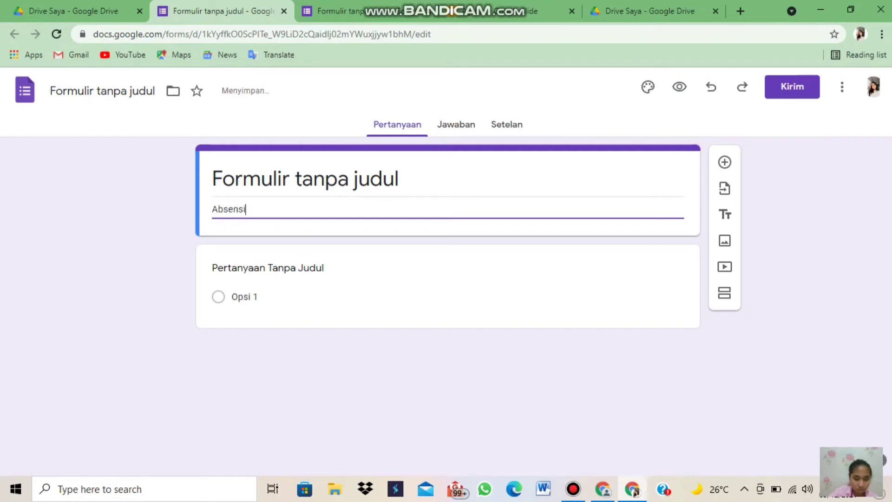
text( kelas)
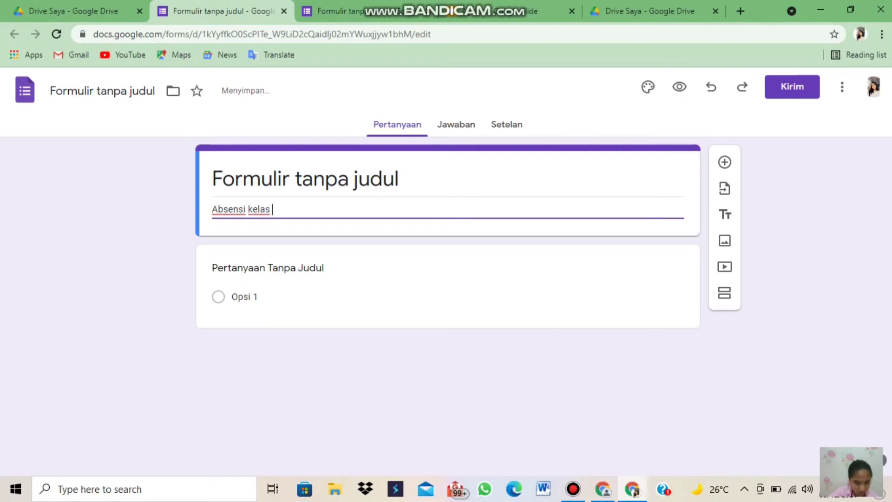
text( X IPA-)
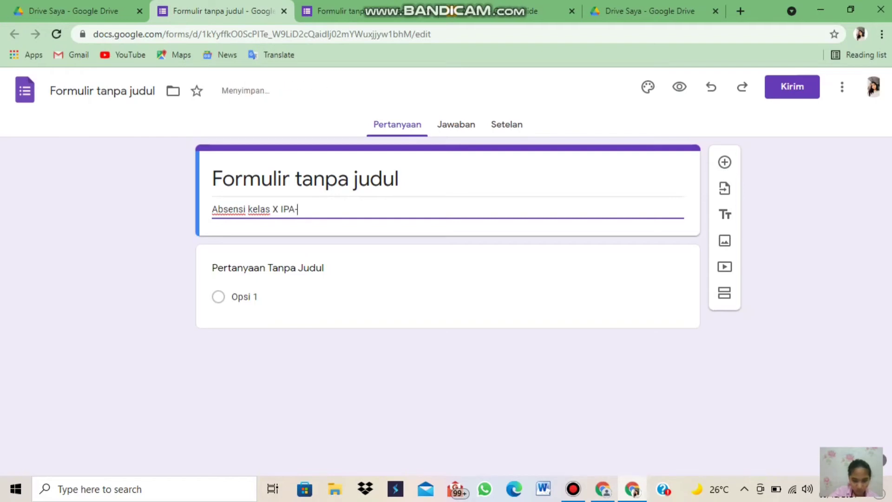
text(6)
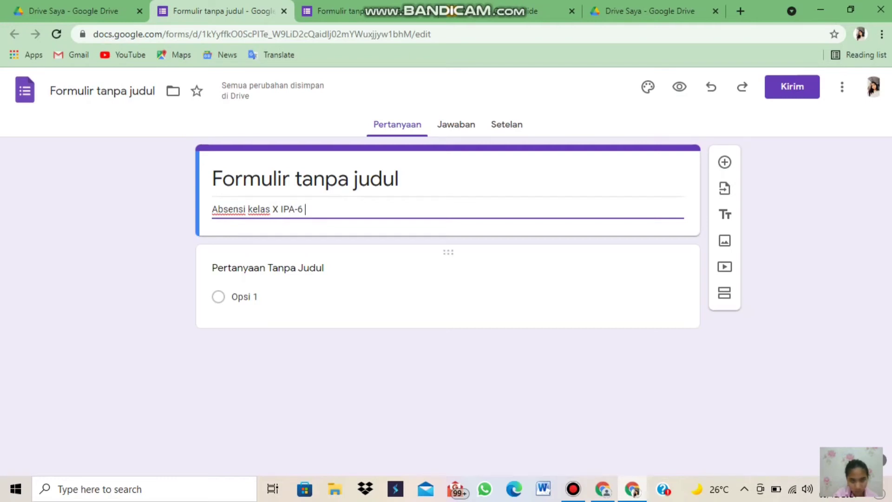
Rename the untitled form as "Semester 2".
click(244, 297)
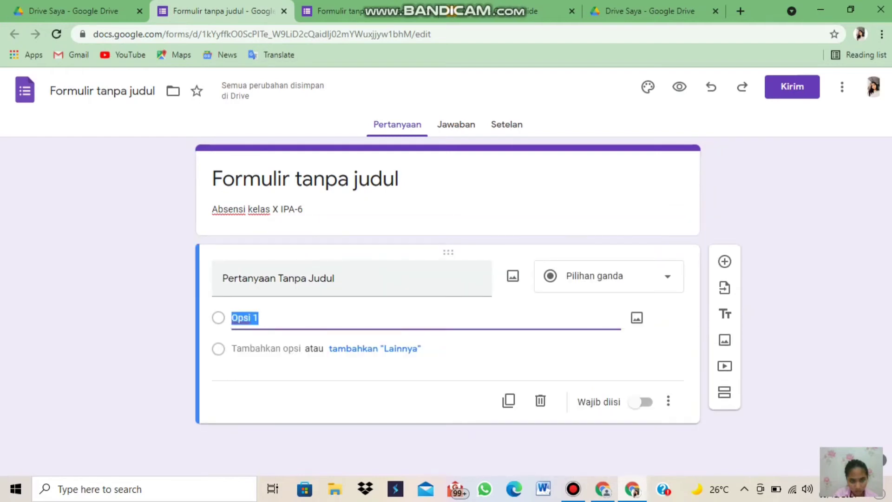
click(348, 279)
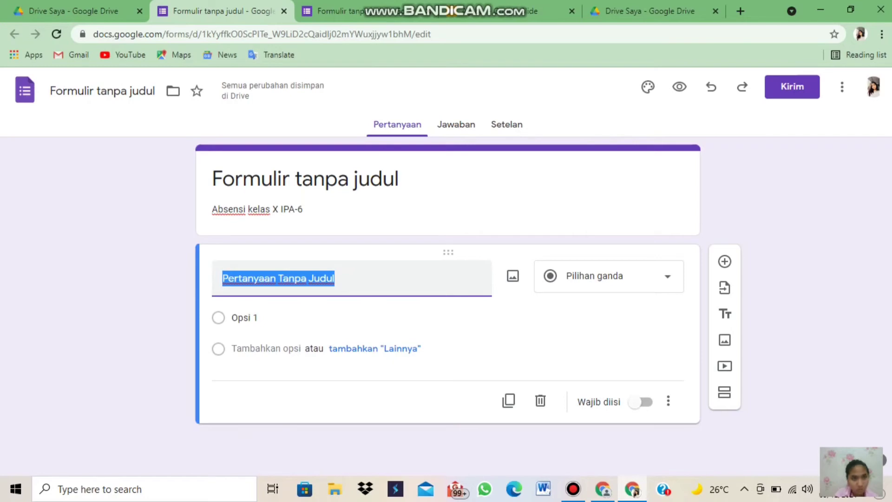
click(103, 91)
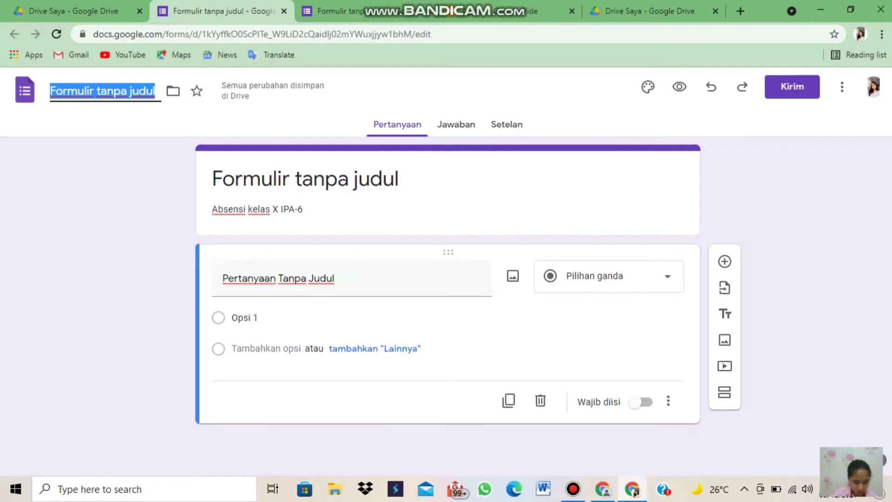
text(S)
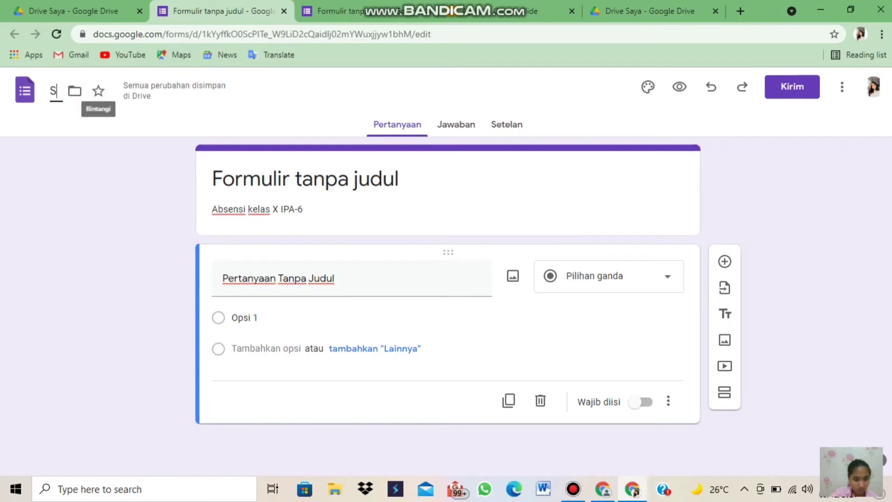
text(emeste)
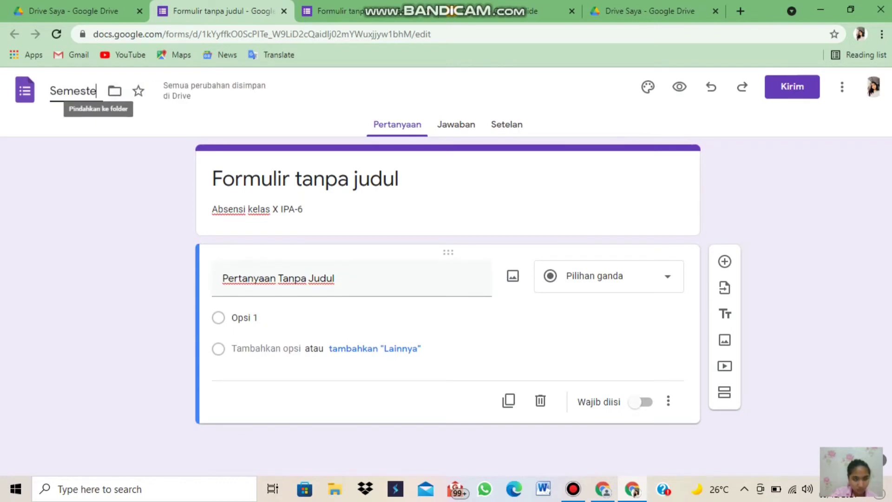
text(r 2)
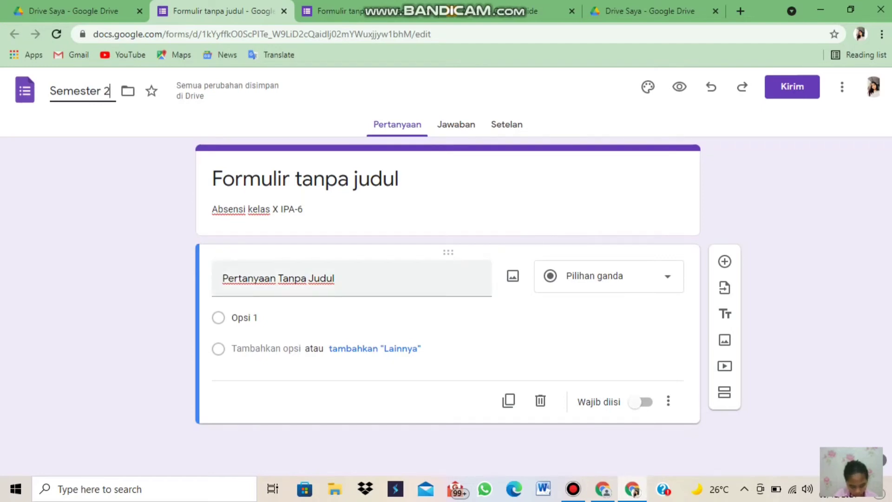
Turn the untitled first question into a required date question titled "Hari/tanggal".
click(278, 277)
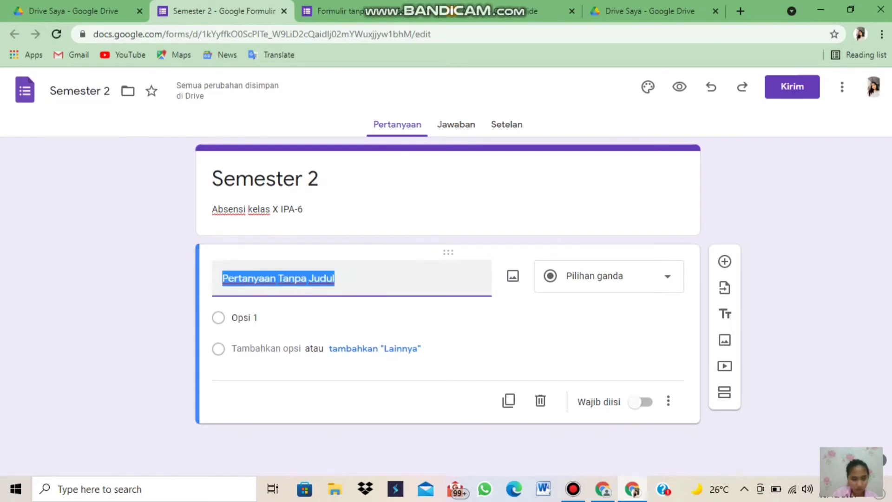
text(Har)
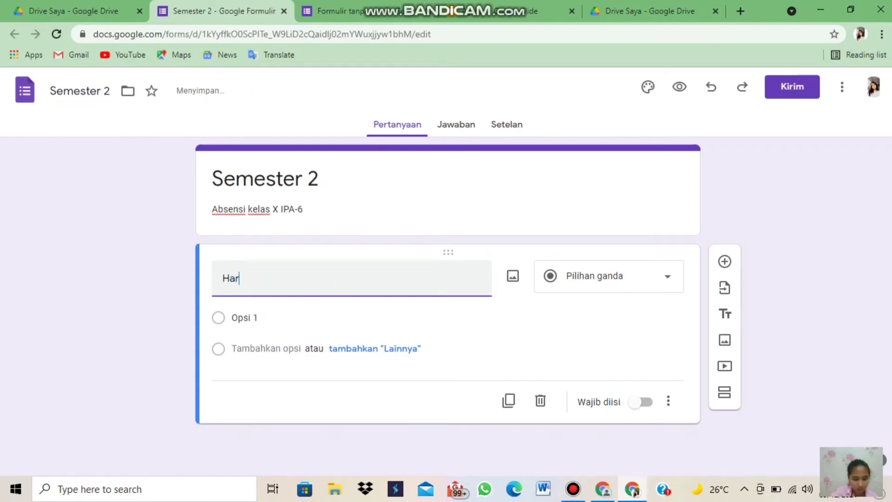
text(i/tangg)
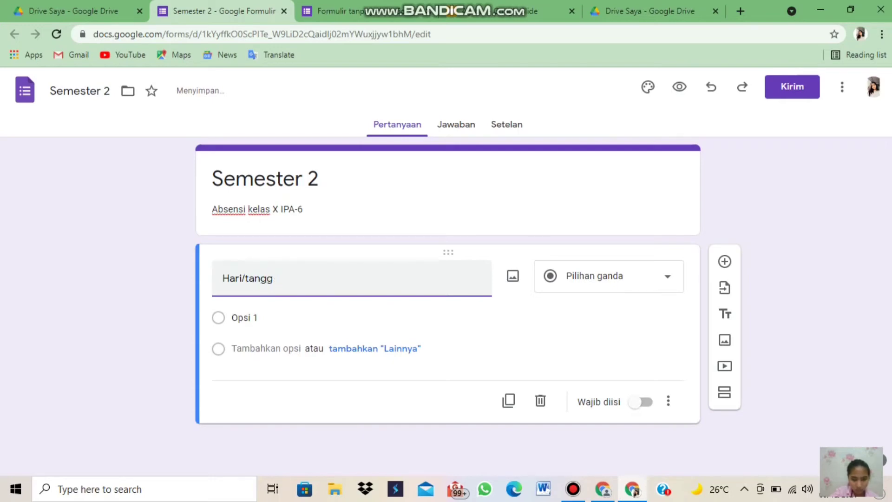
text(al)
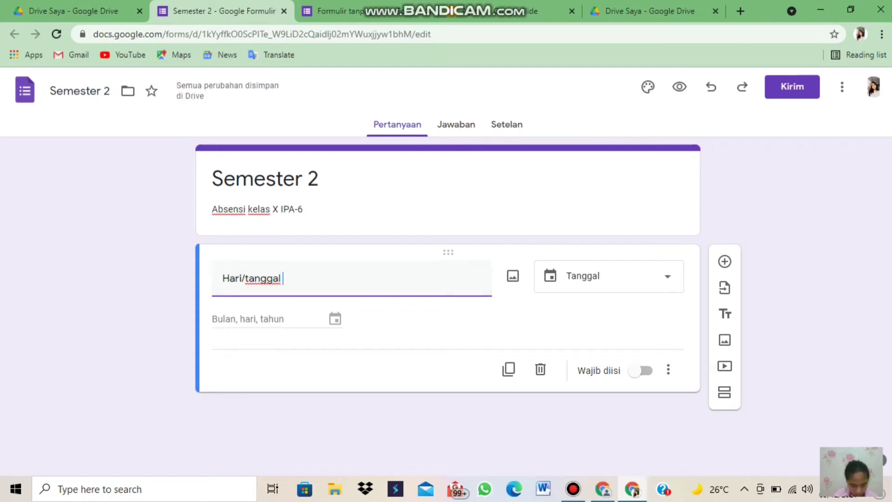
click(641, 370)
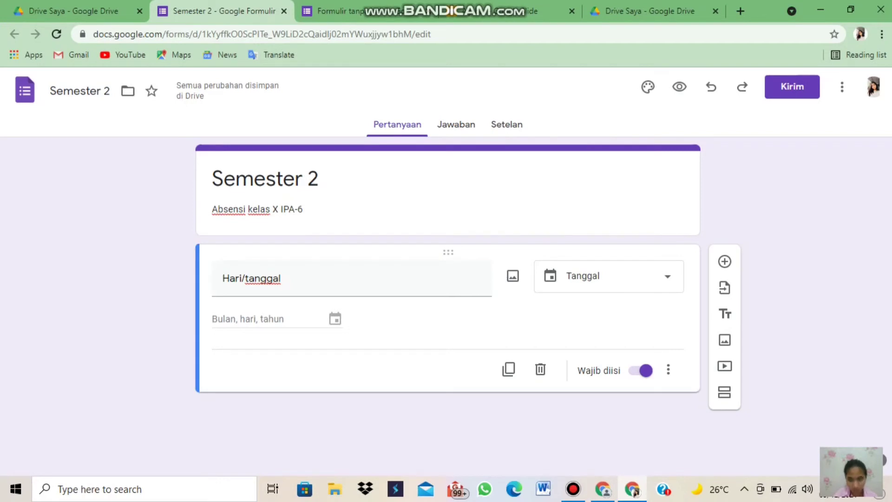
Add a required short-answer question titled "Nama guru" below the Hari/tanggal question.
click(724, 261)
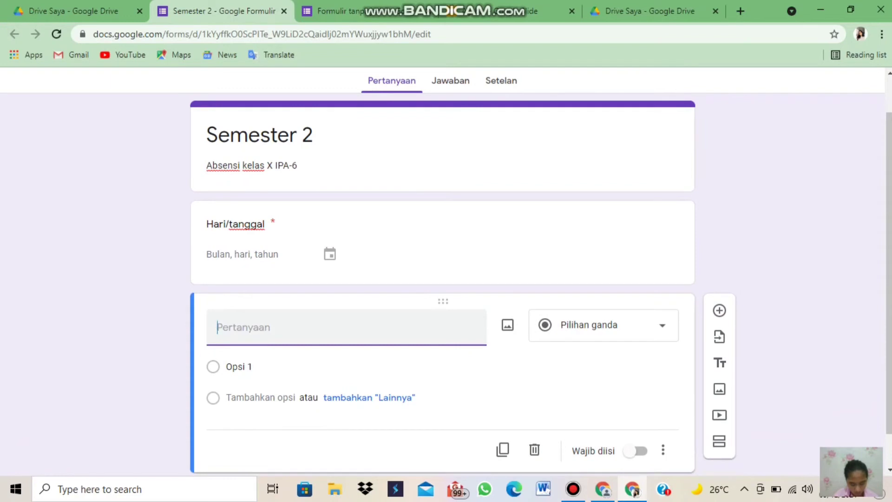
scroll(442, 279, down, 1)
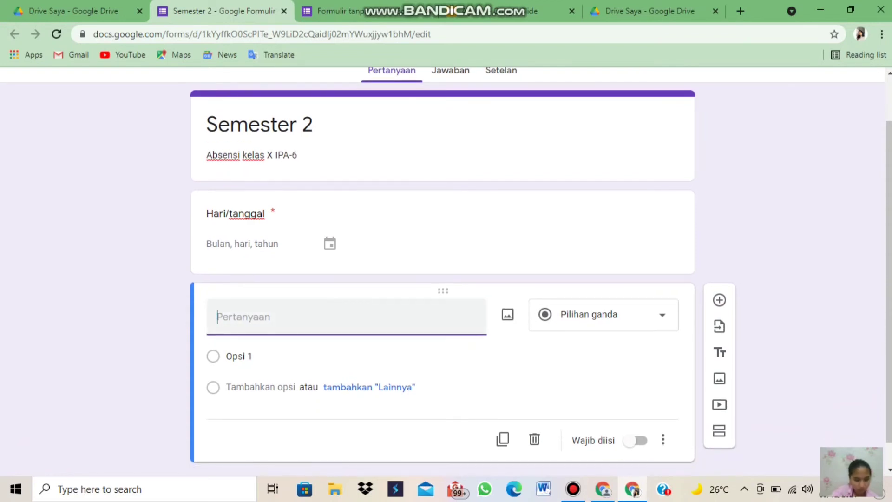
text(Nama)
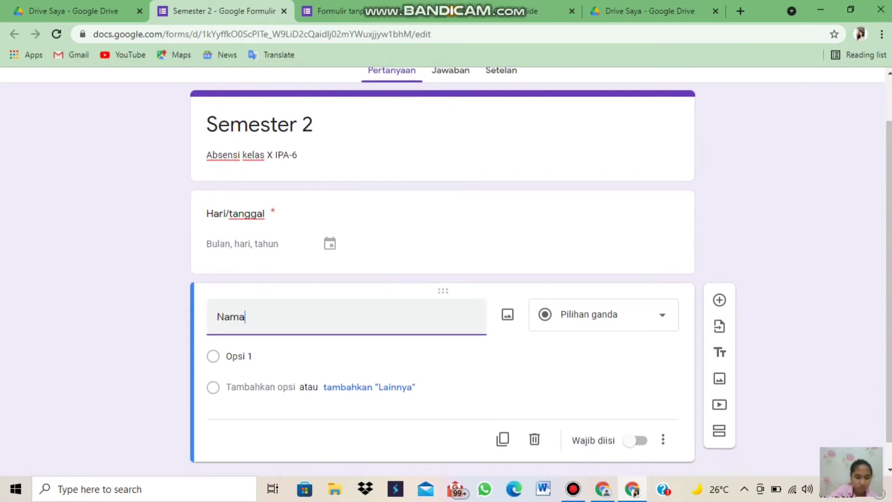
text( guru)
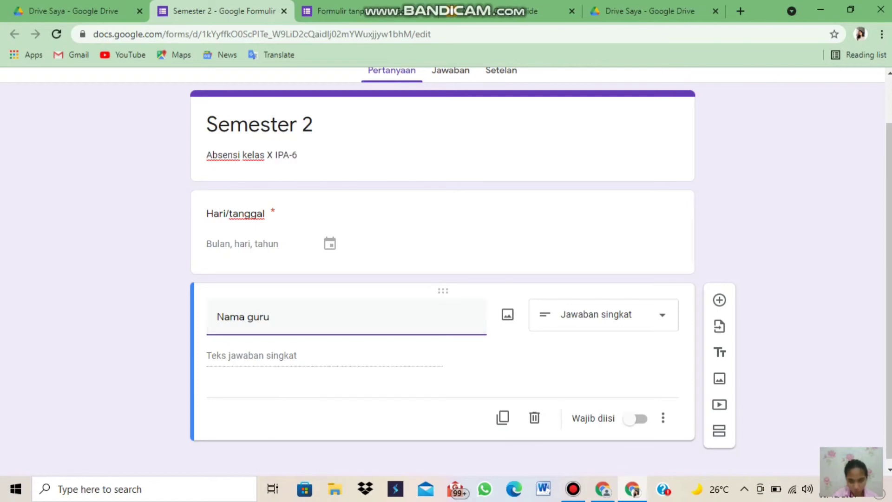
click(630, 418)
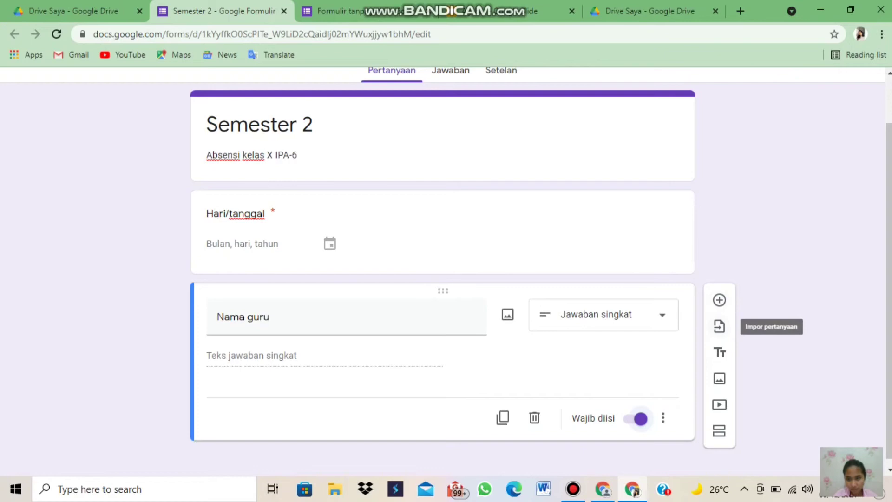
Add a new question below Nama guru and set its type to Petak kotak centang.
click(719, 299)
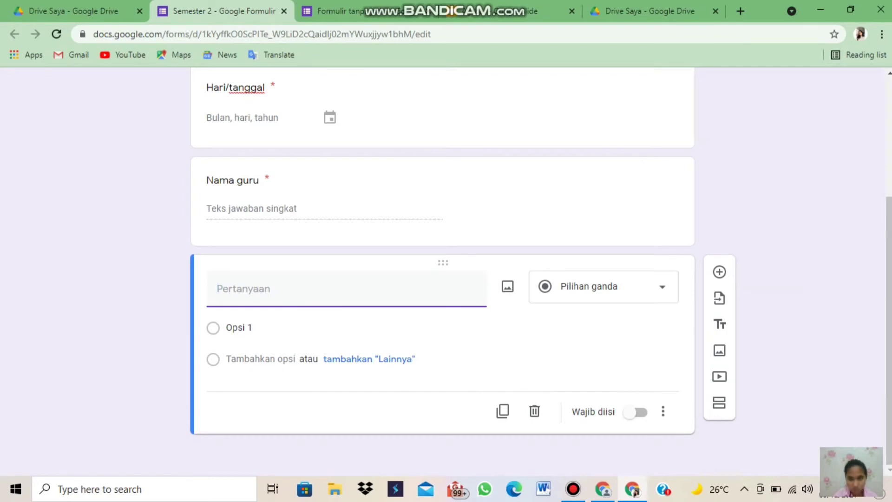
click(604, 287)
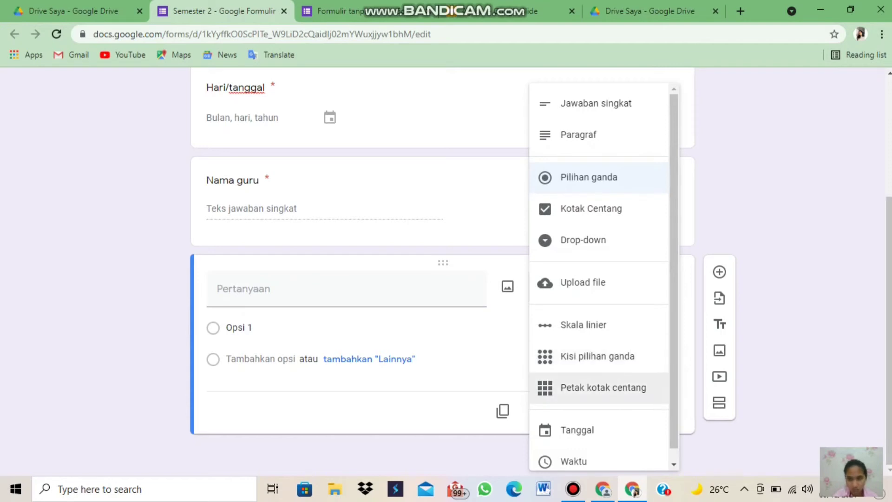
click(603, 388)
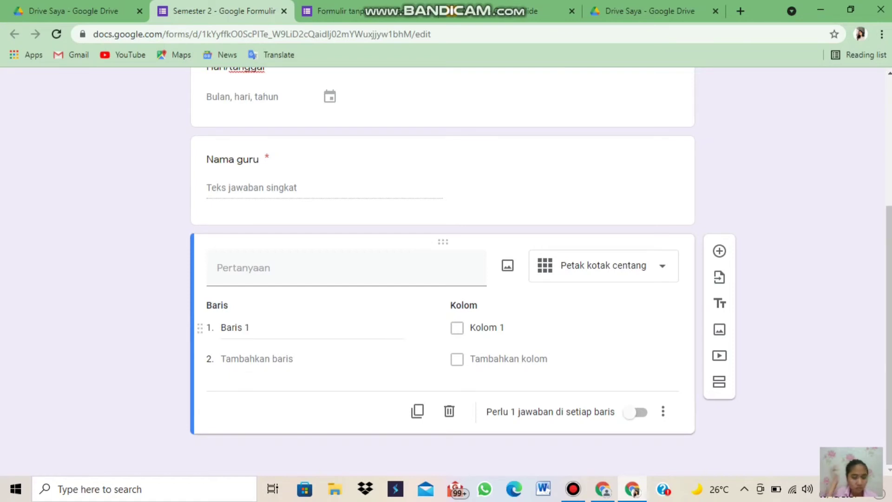
Generate a shortened share link for the Semester 2 form, copy it and close the sending options.
scroll(312, 328, up, 1)
scroll(312, 328, down, 1)
scroll(312, 328, up, 5)
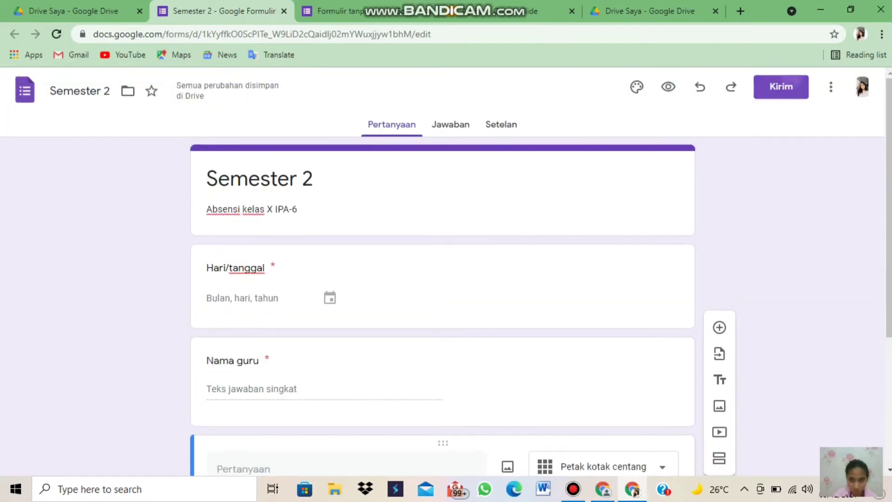
click(781, 87)
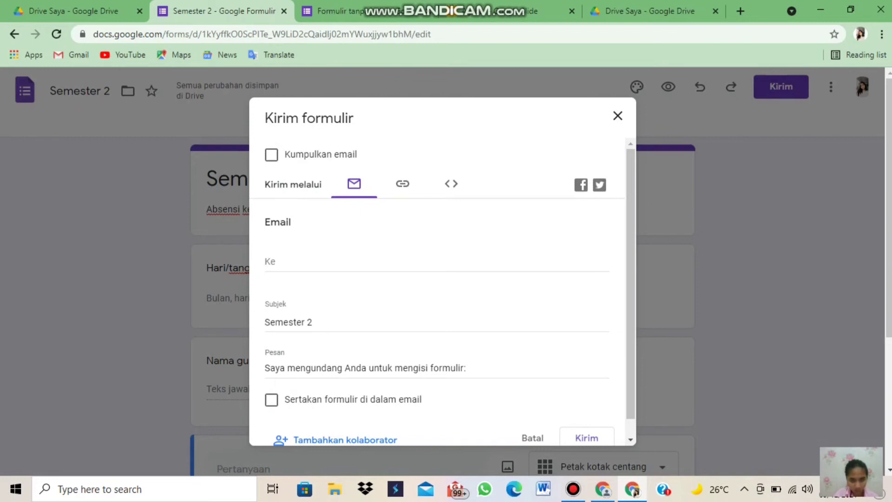
click(403, 184)
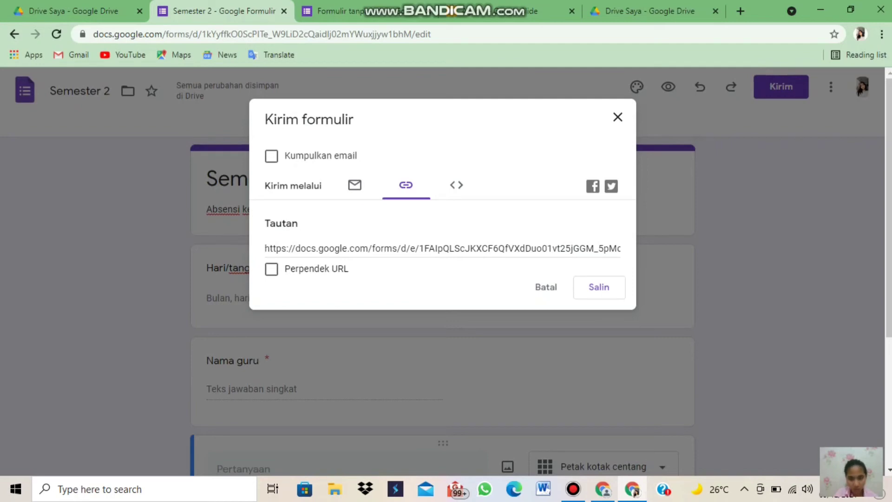
click(272, 269)
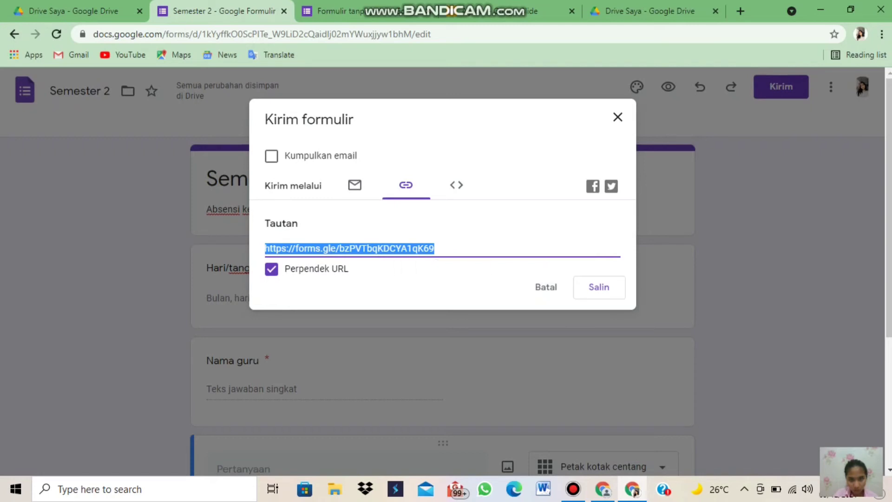
key(ctrl+c)
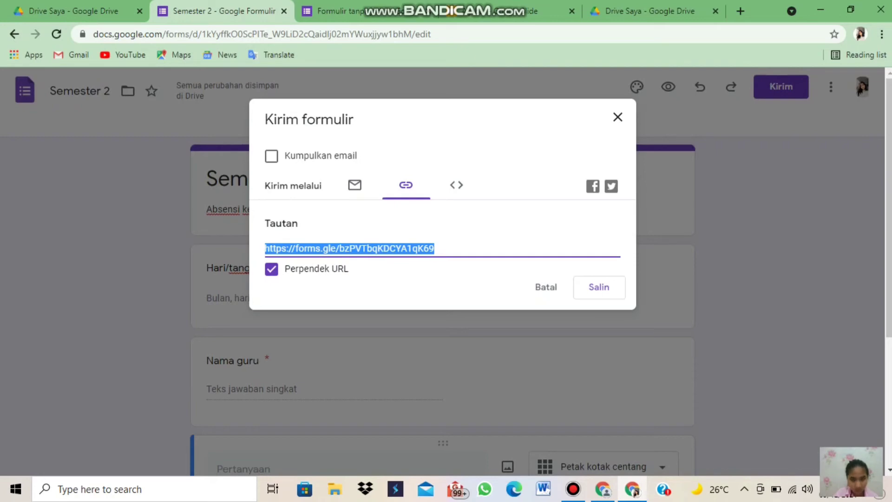
click(545, 287)
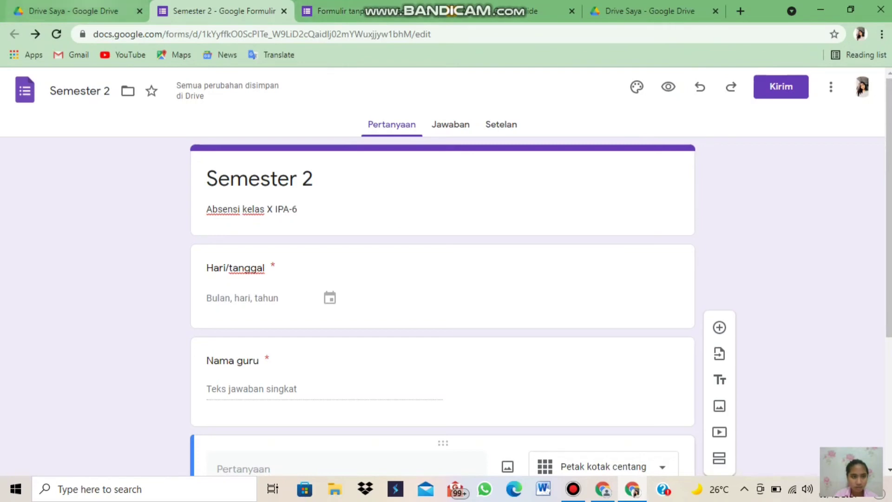
Return to Drive Saya and create another blank Google Form.
click(75, 11)
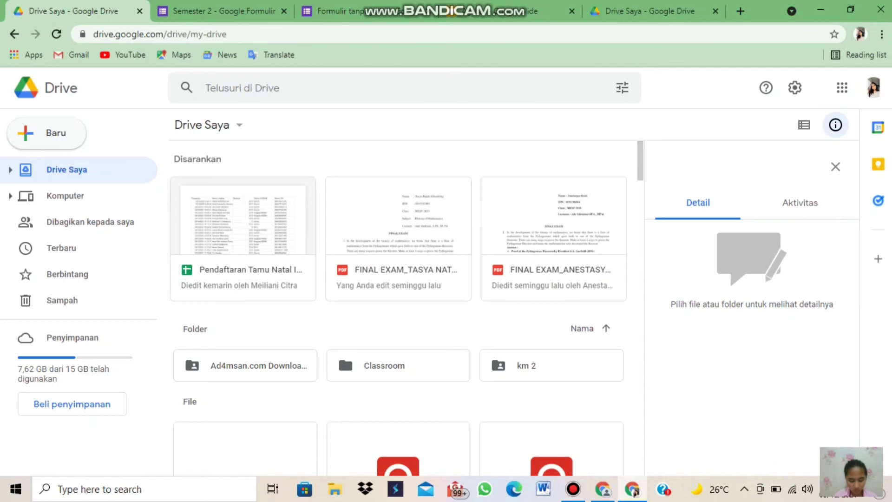
click(47, 133)
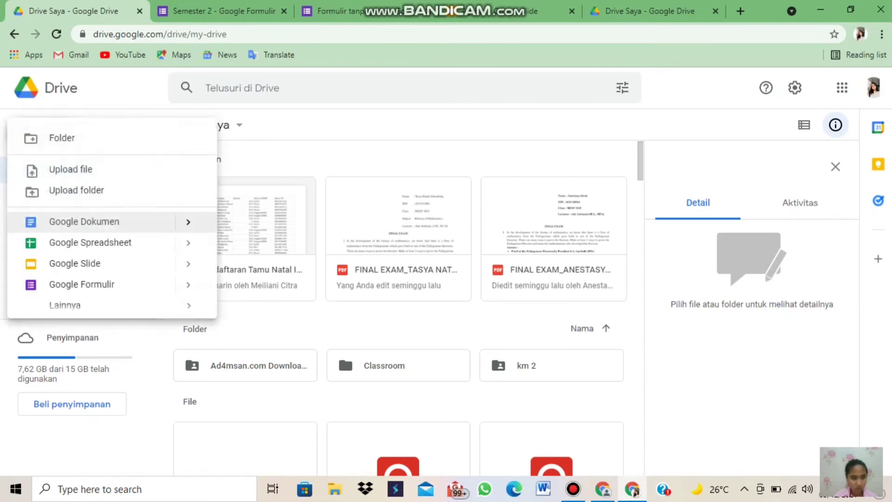
click(82, 284)
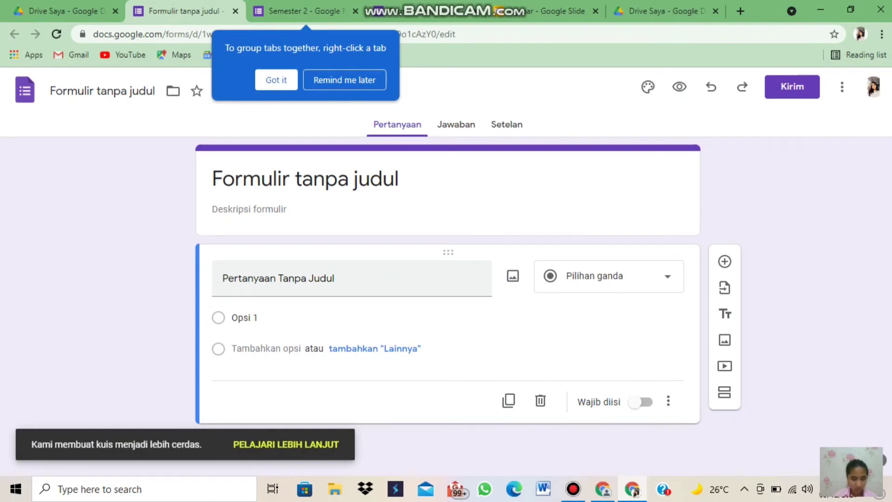
Turn the new form's untitled question into a required Drop-down question titled "kelas".
click(278, 278)
text(k)
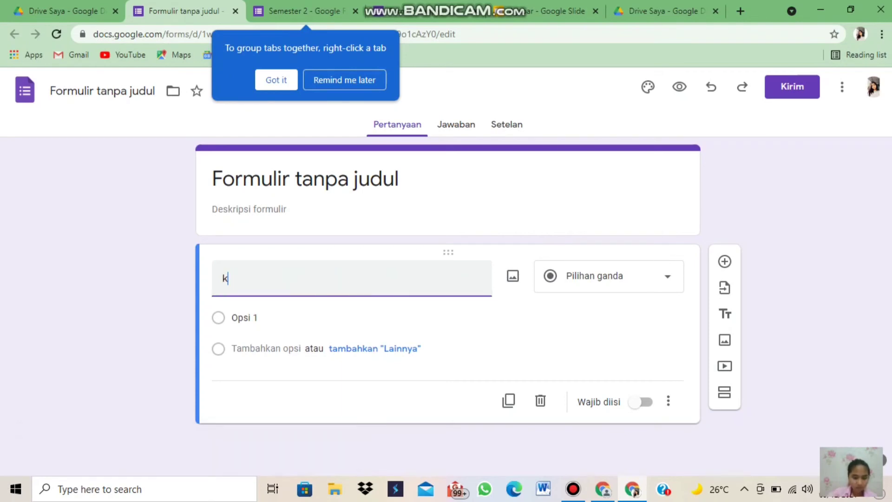
text(elas)
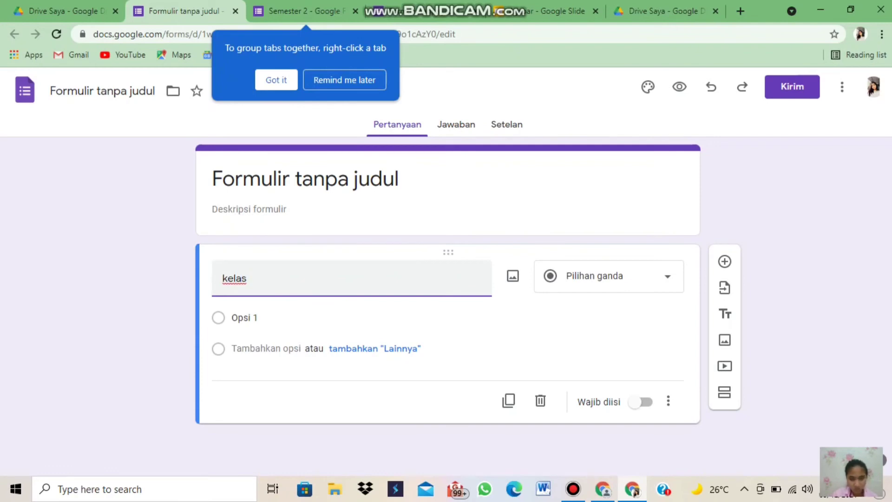
click(608, 276)
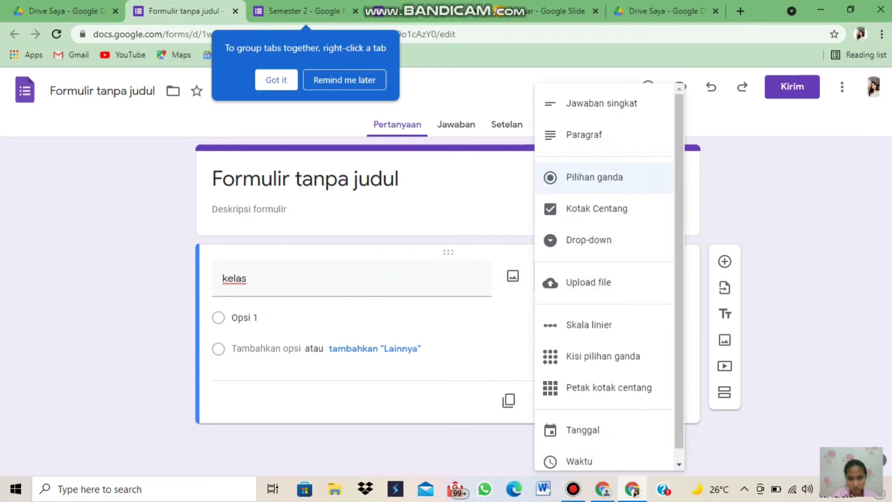
click(602, 103)
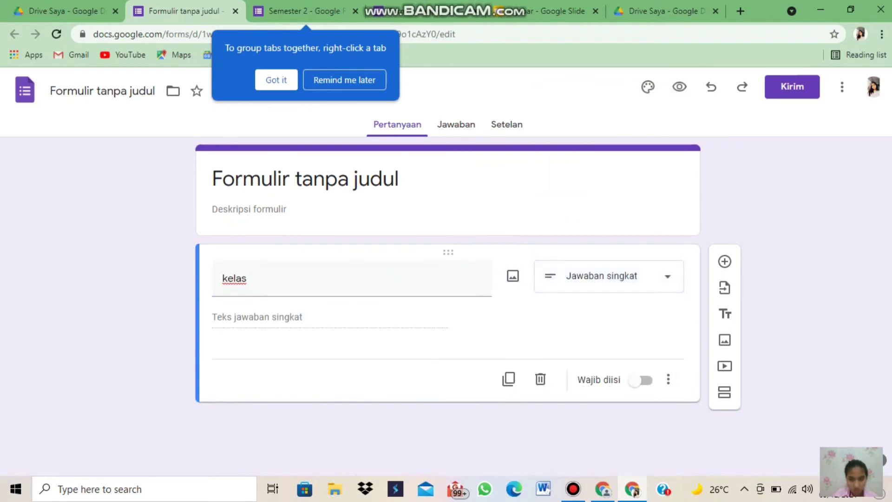
click(608, 276)
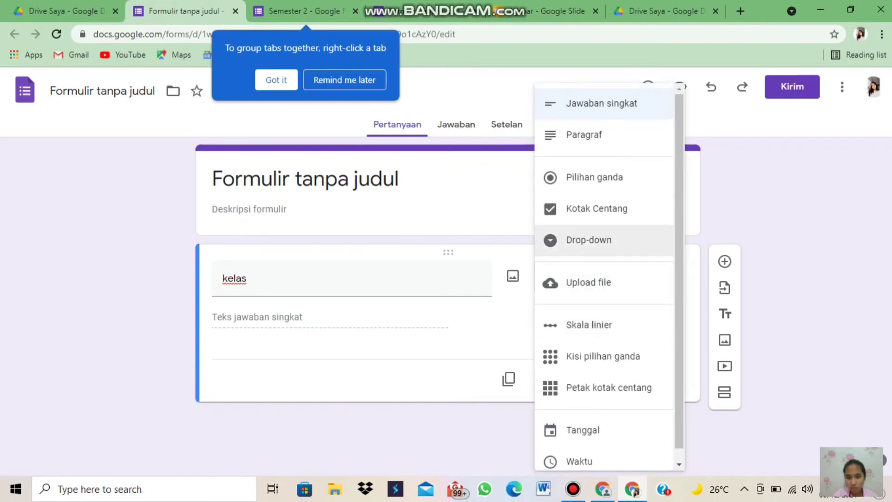
click(588, 227)
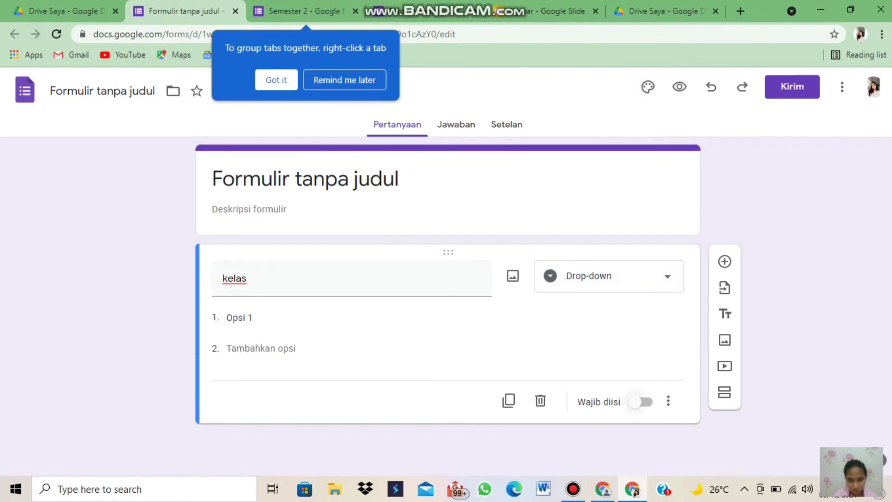
click(641, 401)
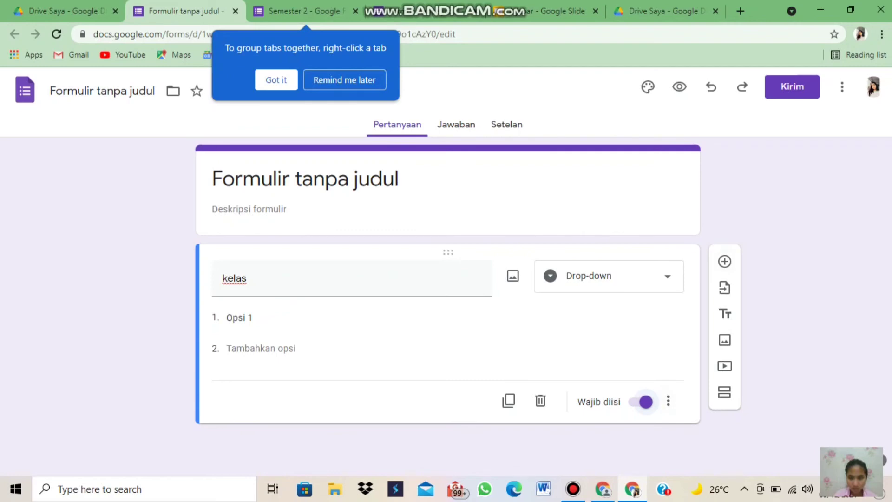
Add a required Jawaban singkat question titled "jam pembelajaran" below the kelas question.
click(725, 261)
text(ja)
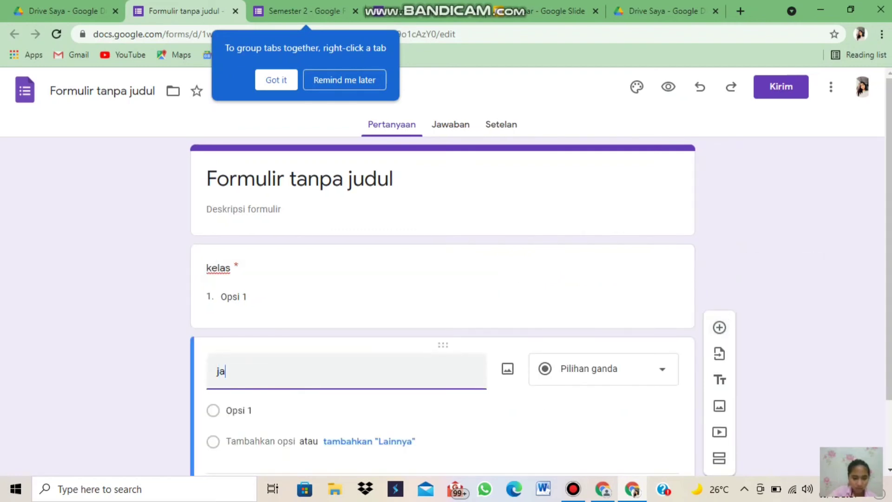
text(m pembel)
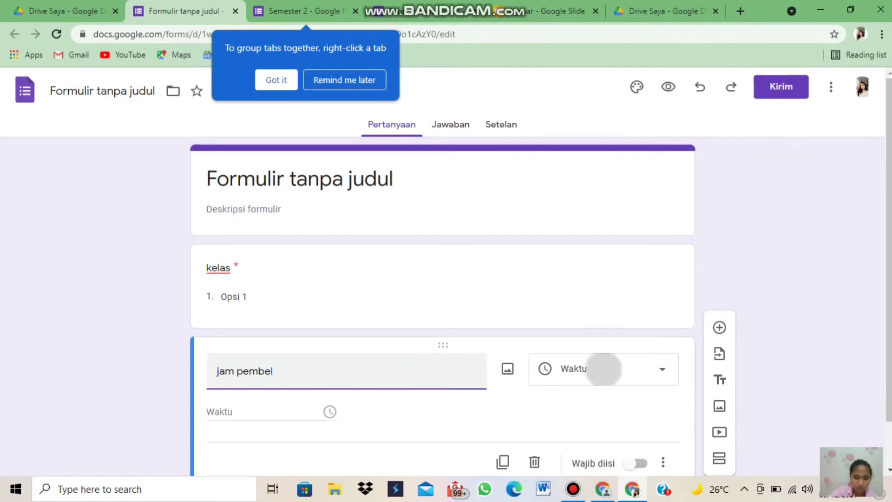
text(ajaran)
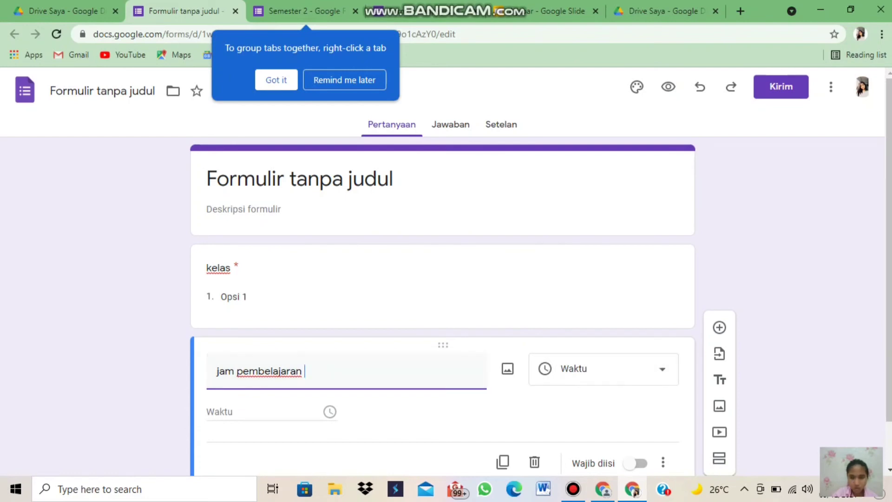
click(604, 369)
click(596, 91)
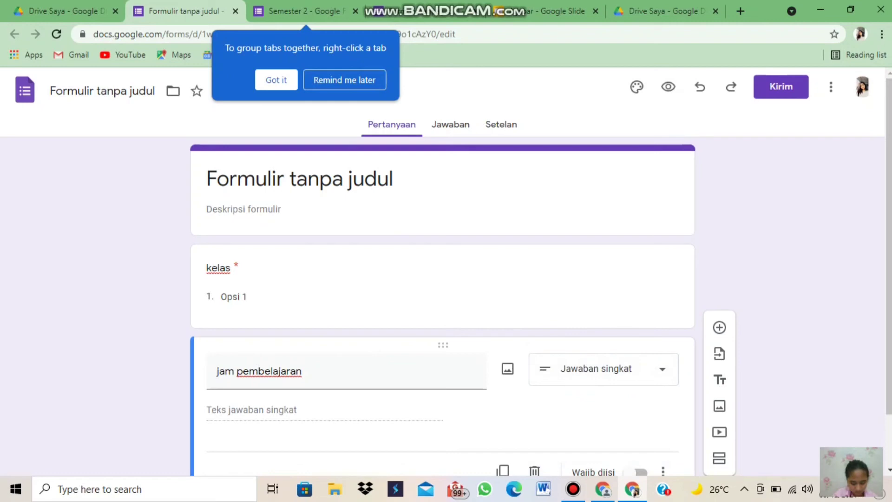
scroll(443, 272, down, 1)
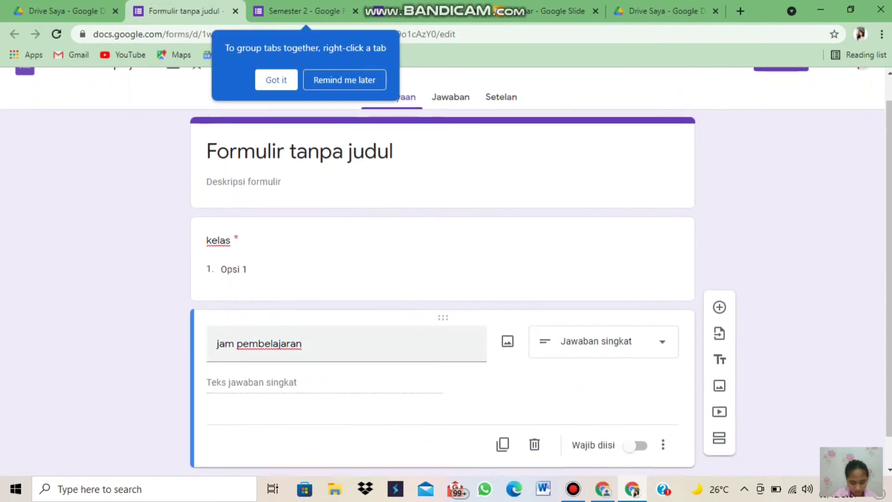
scroll(446, 270, down, 1)
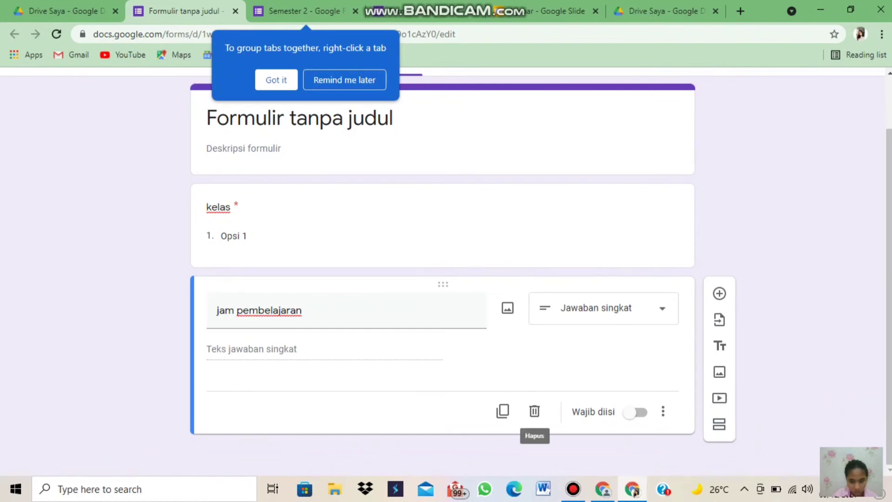
click(637, 412)
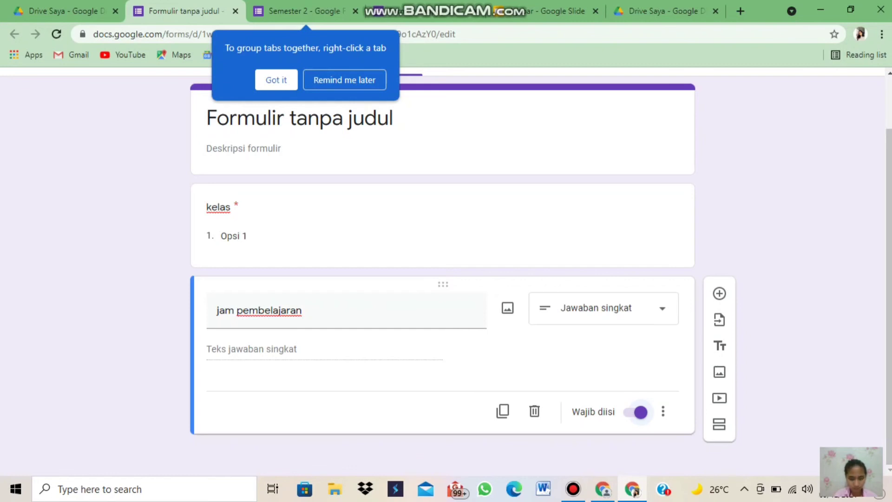
Open the link-sending options for the new form and shorten its share URL.
click(229, 217)
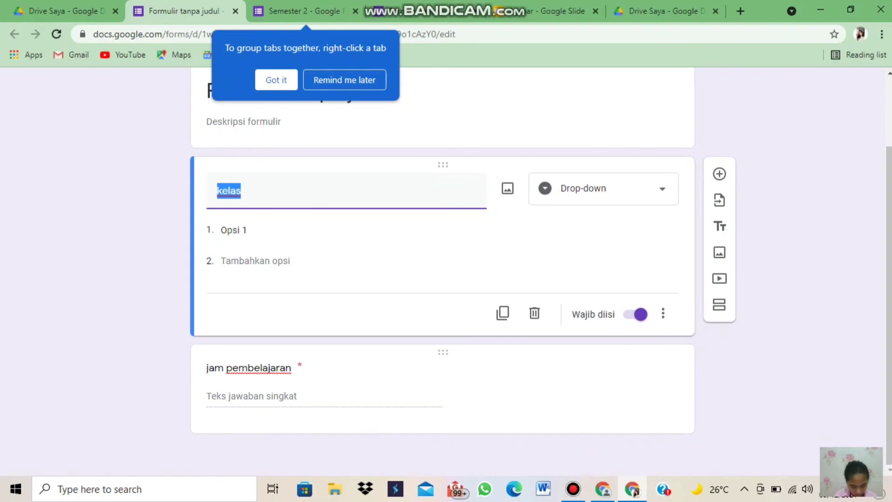
click(258, 368)
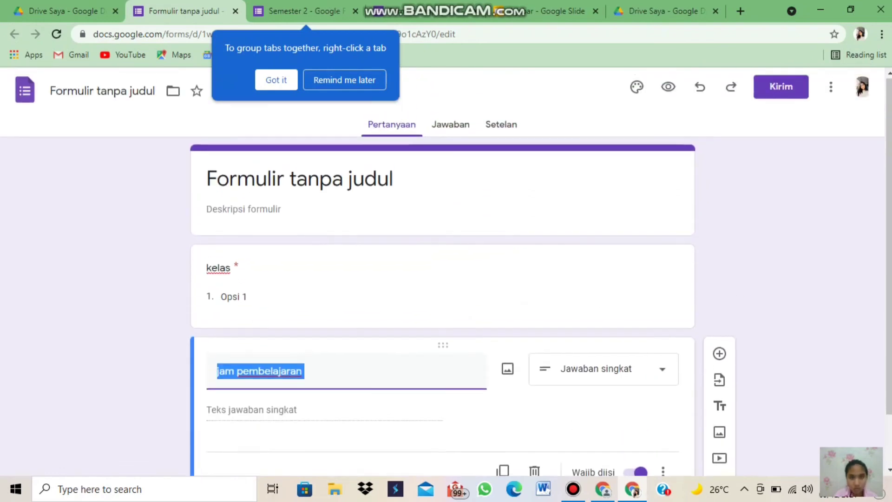
click(781, 87)
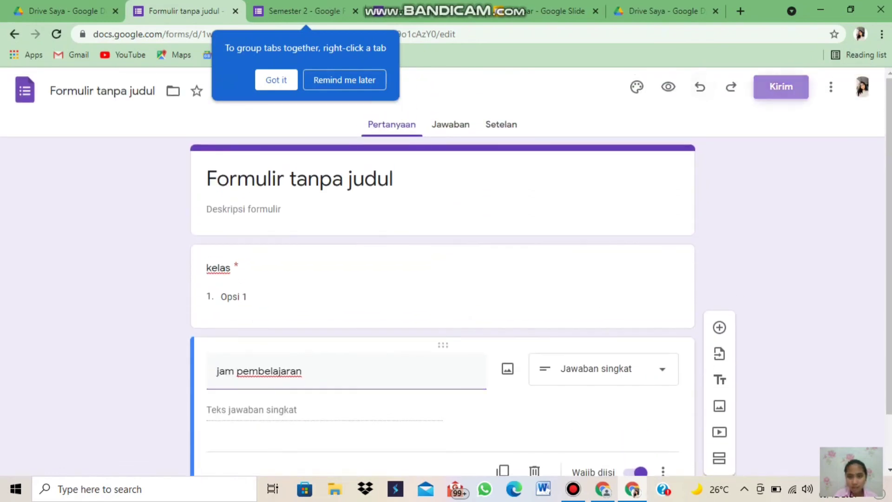
click(402, 183)
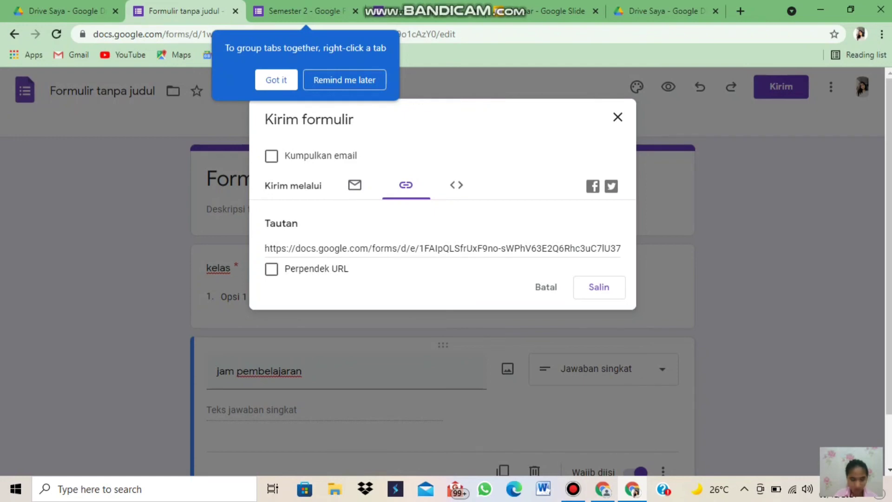
click(271, 269)
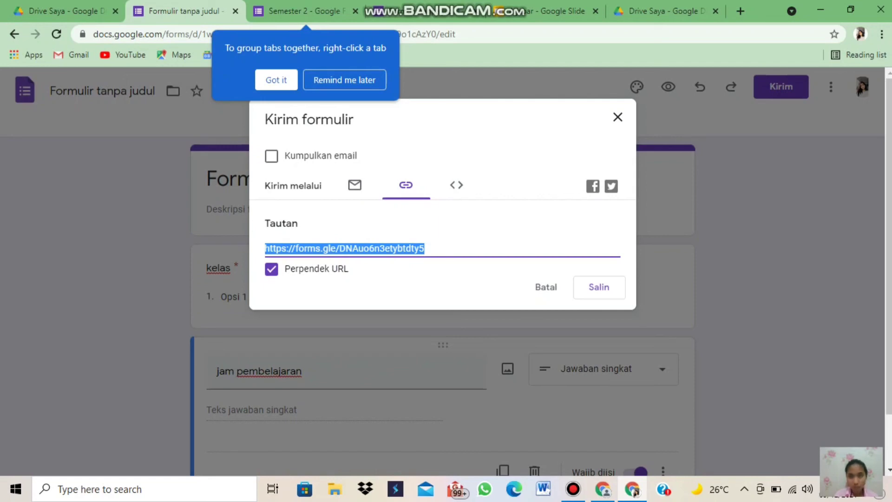
Open bitly.com in a new browser tab and look through its pricing plans.
click(740, 10)
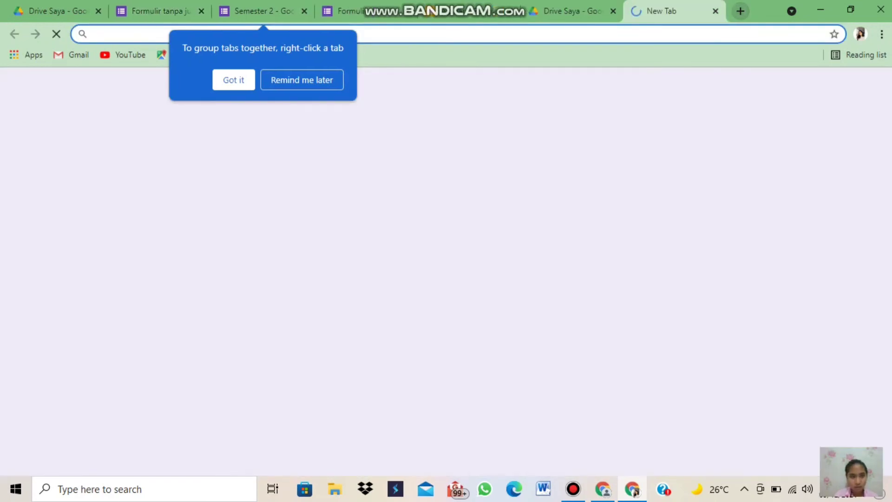
text(bit)
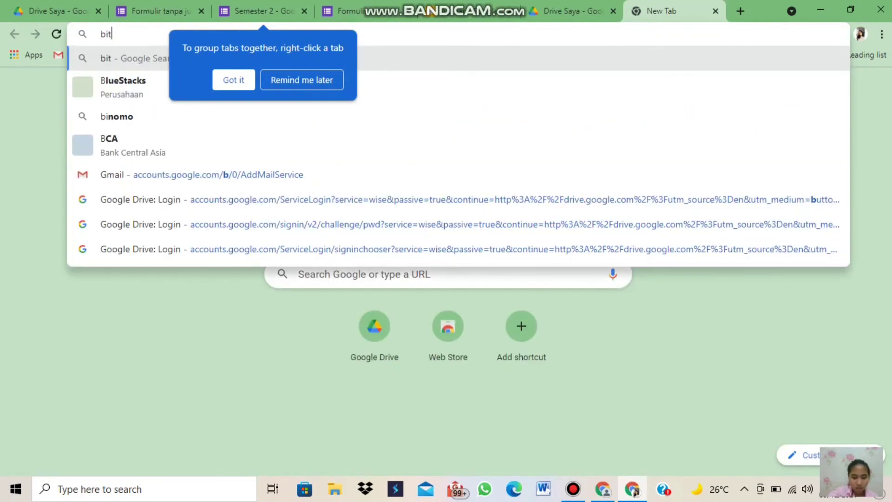
text(ly.com)
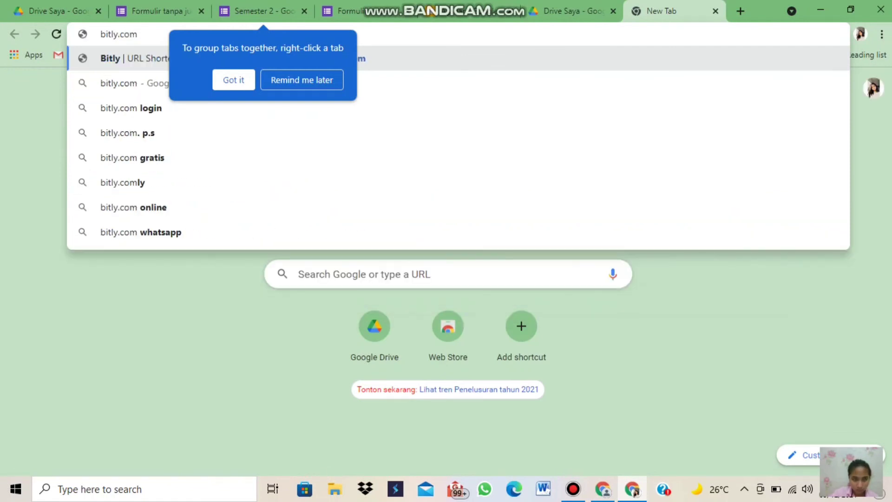
key(Return)
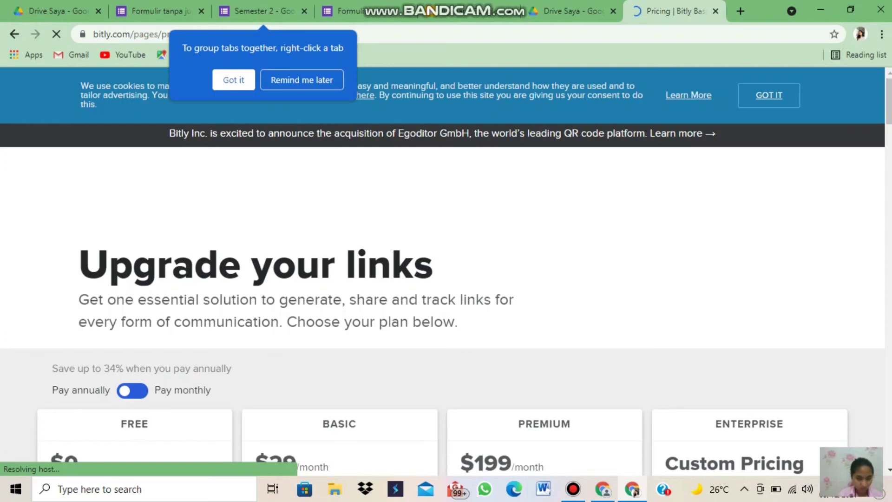
scroll(442, 297, down, 10)
scroll(446, 307, down, 3)
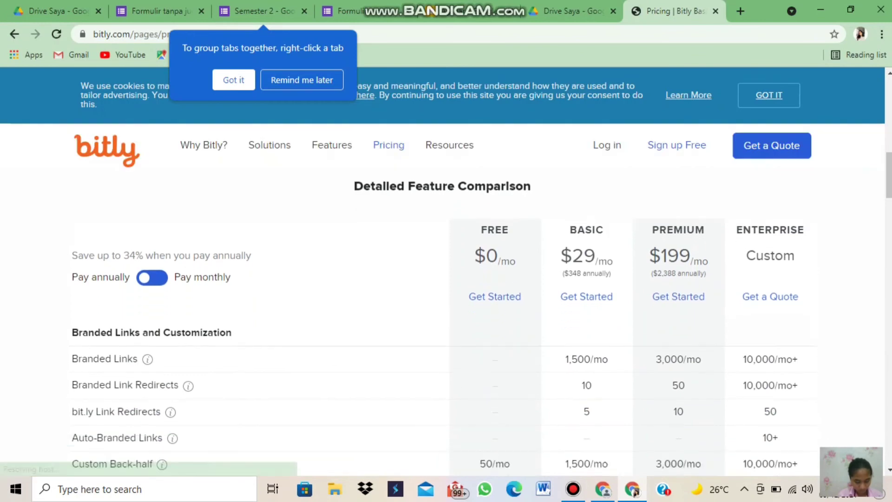
scroll(446, 325, up, 8)
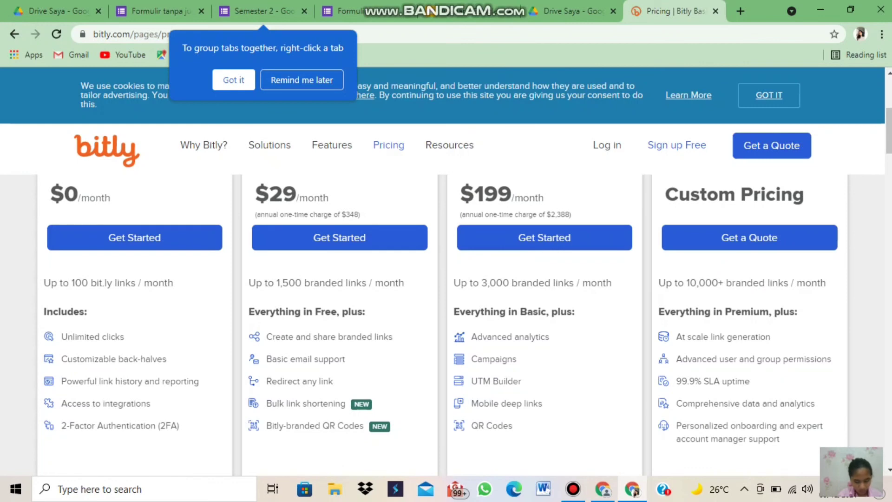
scroll(446, 298, up, 5)
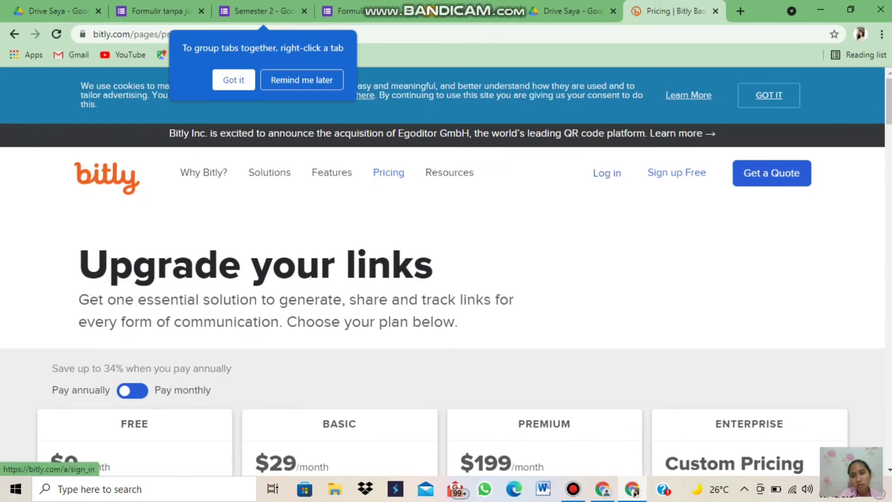
Create a new Bitly account by logging in with the existing Google account, and return to the Drive Saya page.
click(606, 173)
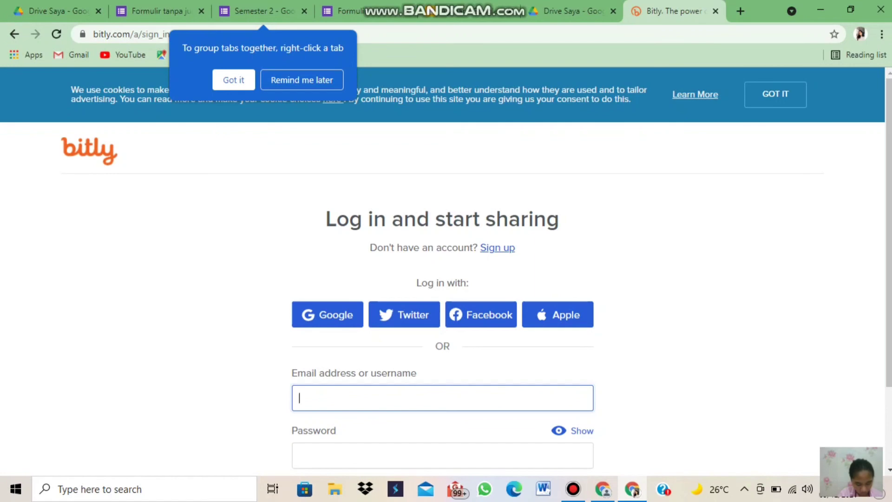
click(328, 315)
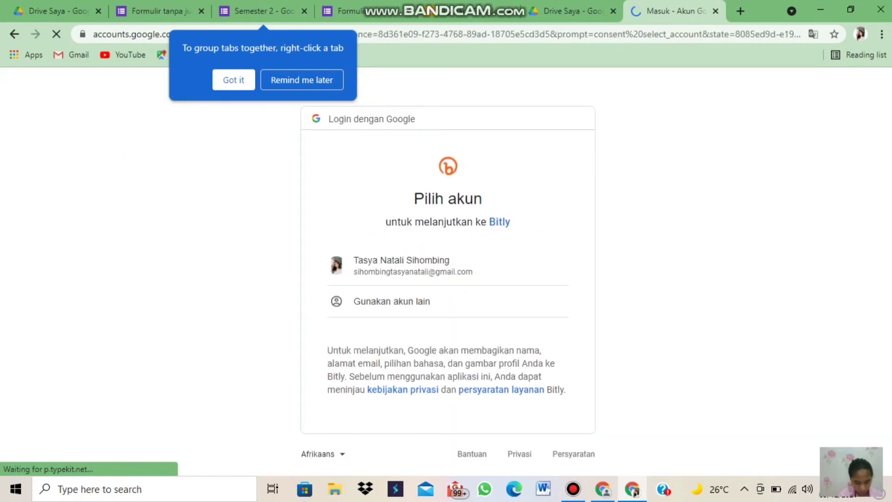
click(402, 265)
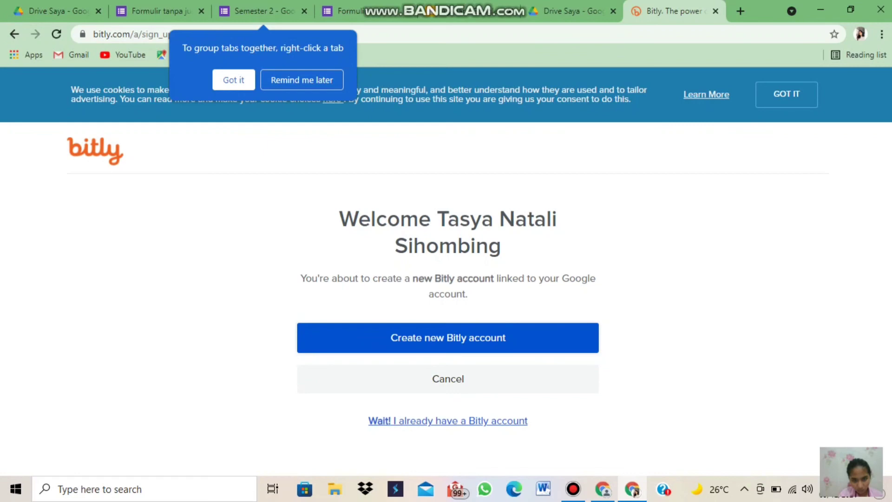
click(448, 338)
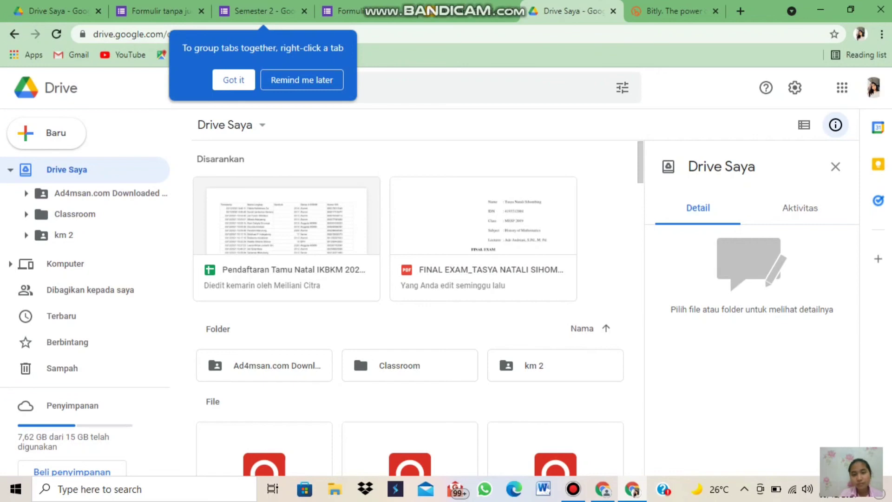
key(ctrl+Tab)
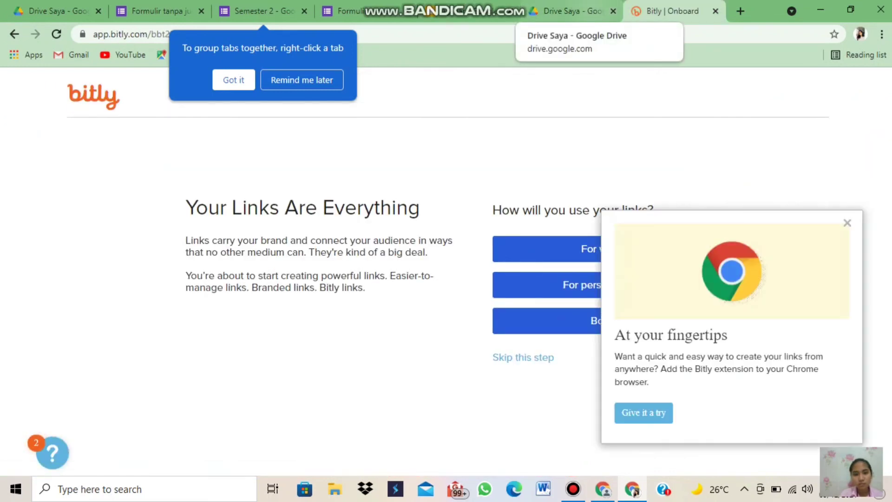
click(572, 11)
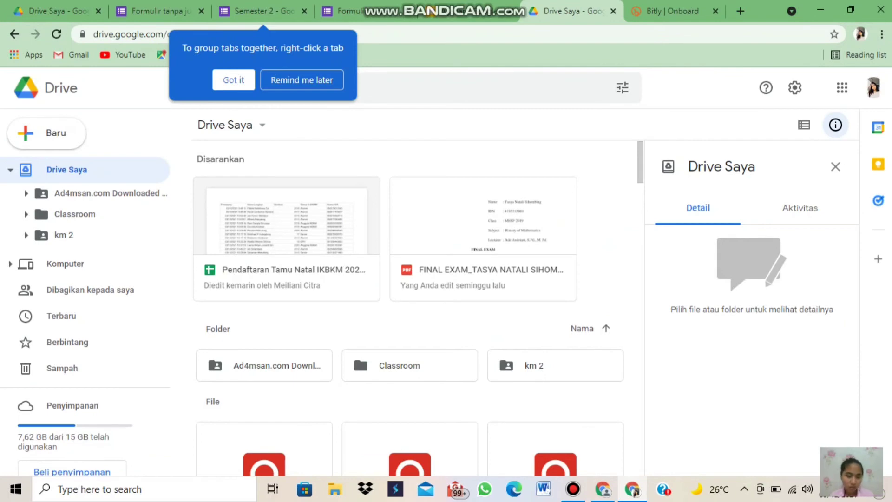